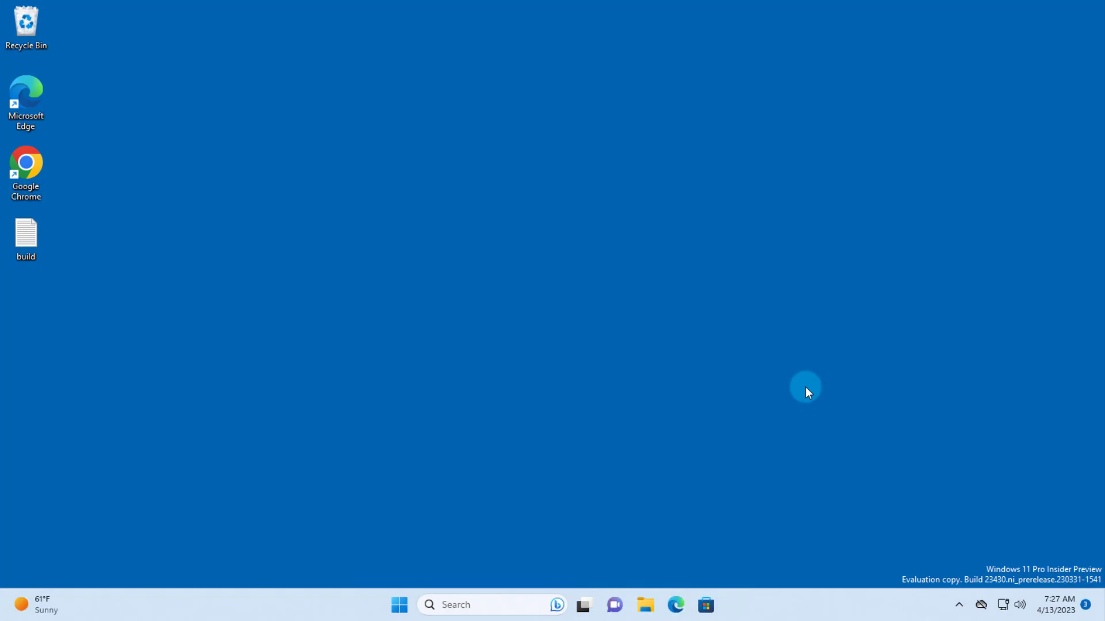
Search Windows for 'printer', then dismiss the search panel
{"action": "left_click", "coordinate": [468, 602]}
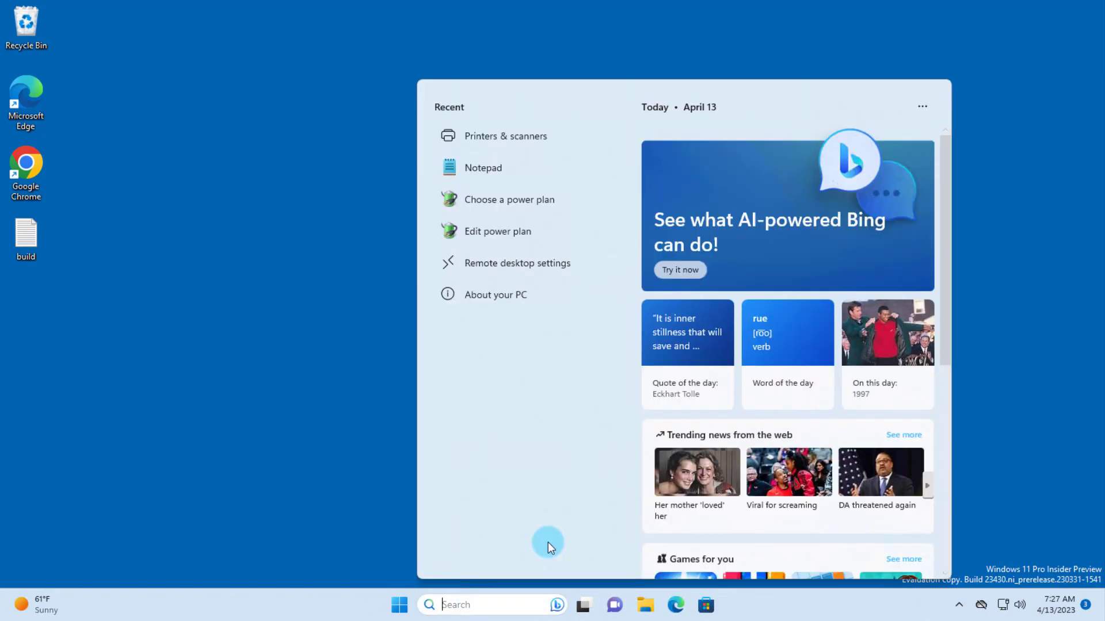
{"action": "type", "text": "printer"}
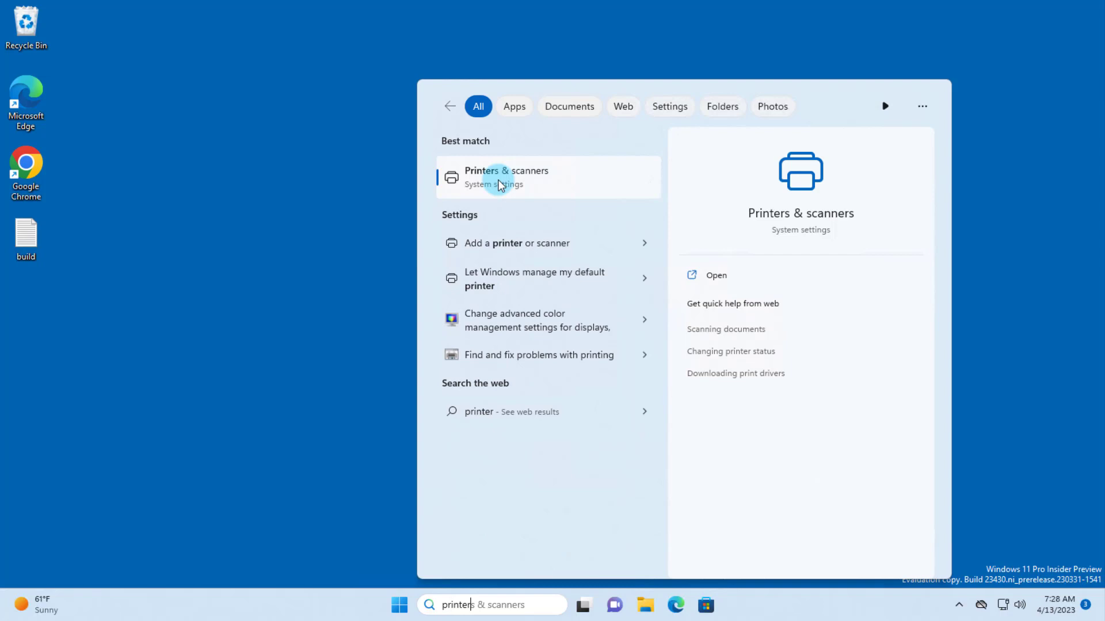
{"action": "left_click", "coordinate": [395, 547]}
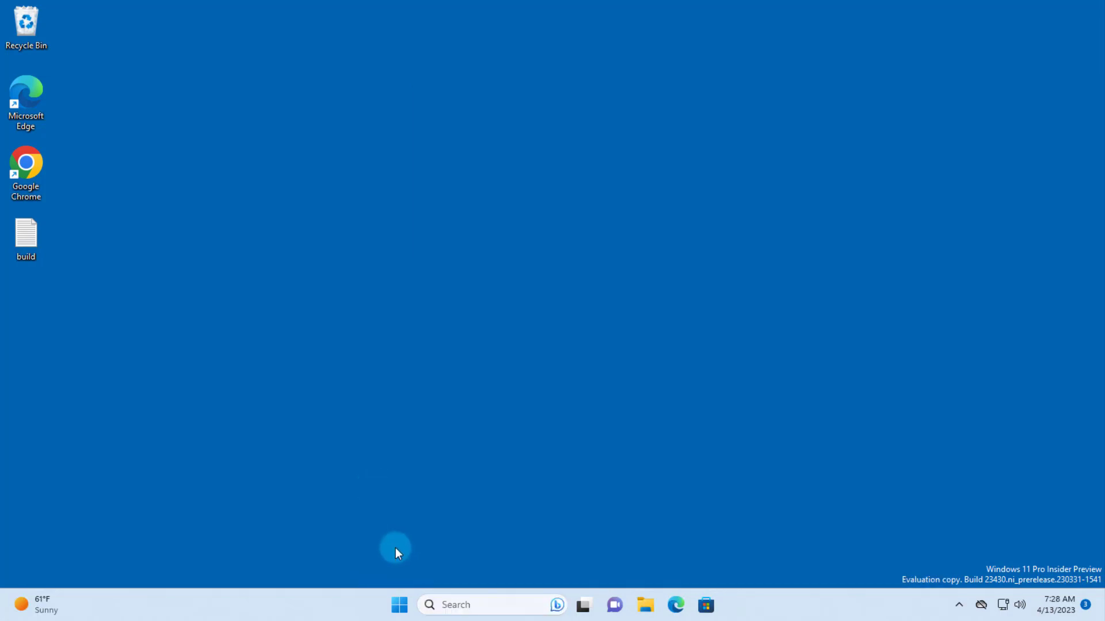
Launch Settings from Start and go to Bluetooth & devices > Printers & scanners
{"action": "left_click", "coordinate": [400, 604]}
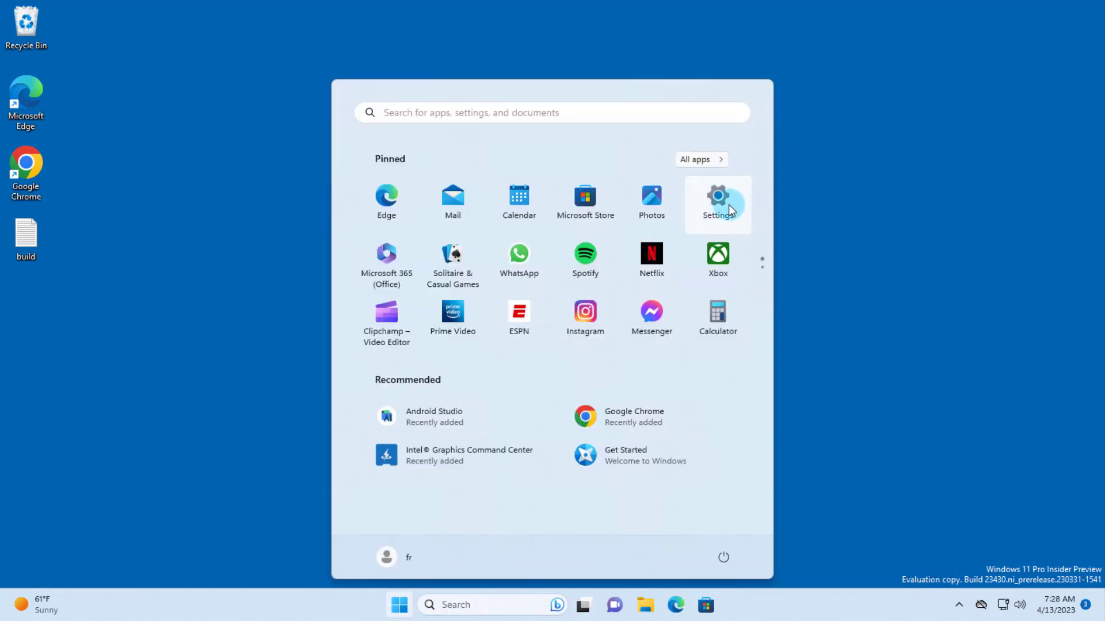
{"action": "left_click", "coordinate": [718, 199]}
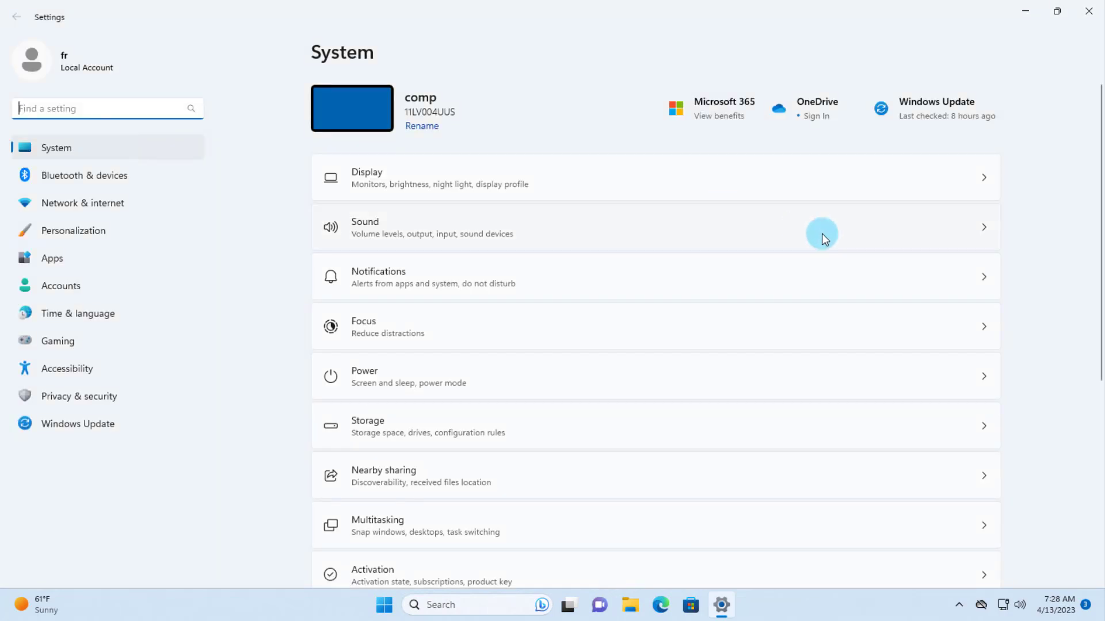
{"action": "left_click", "coordinate": [73, 178]}
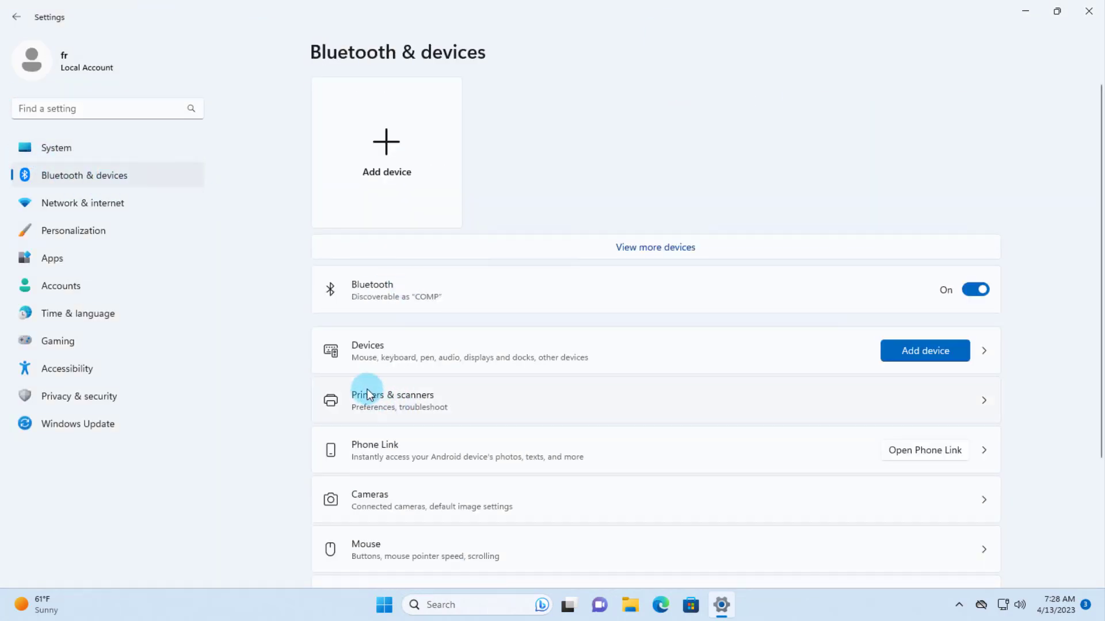
{"action": "left_click", "coordinate": [422, 402]}
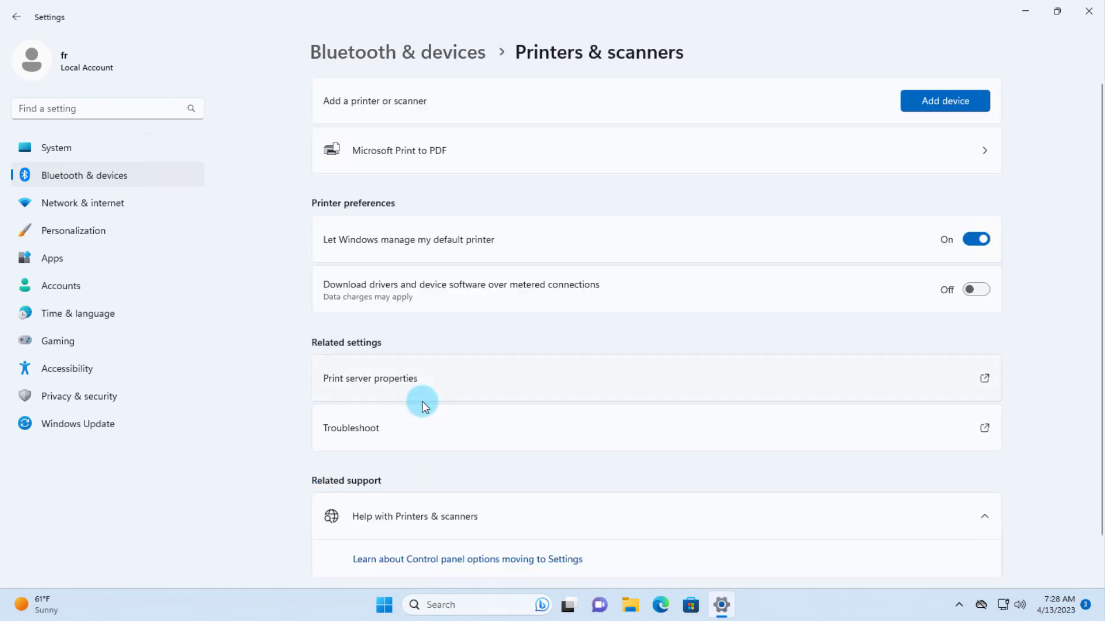
Add a device manually and choose 'Add a printer using an IP address or hostname'
{"action": "left_click", "coordinate": [936, 102]}
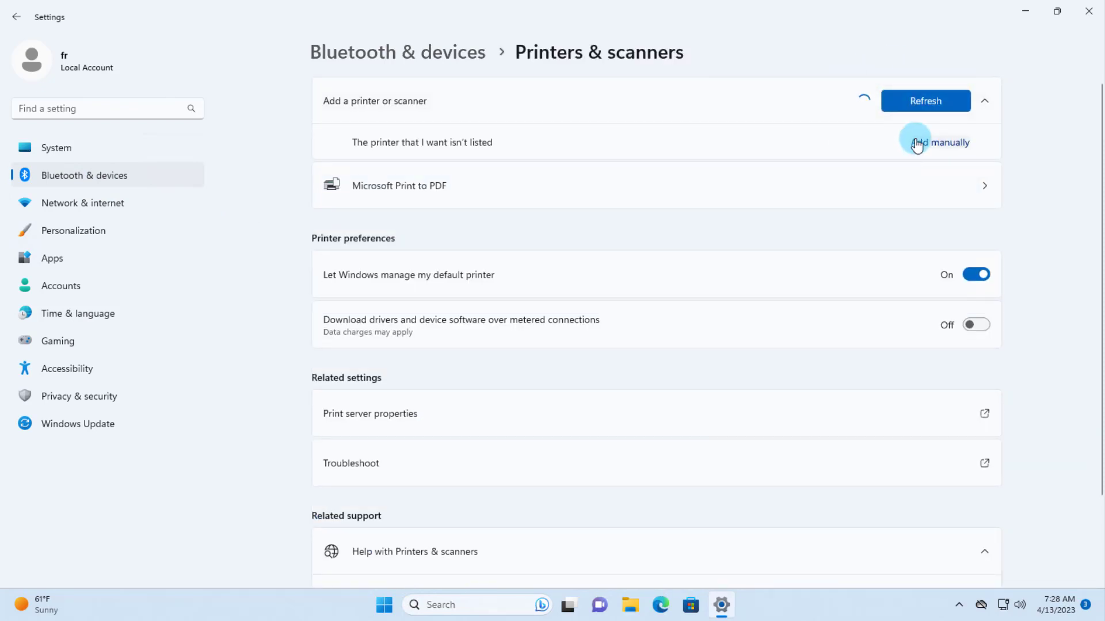
{"action": "left_click", "coordinate": [949, 144]}
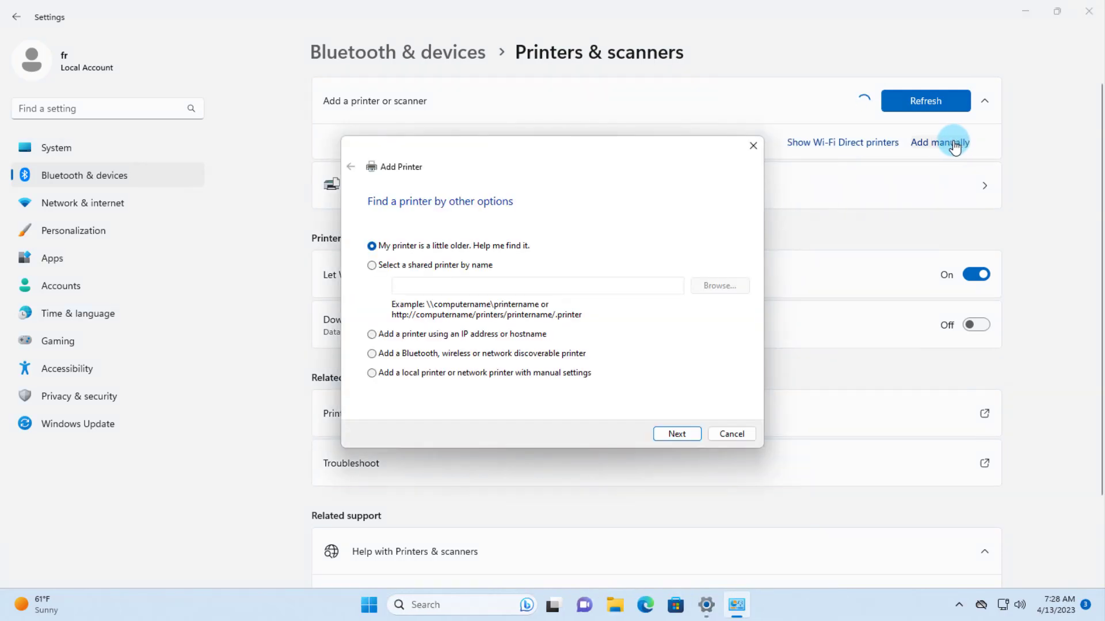
{"action": "left_click", "coordinate": [414, 246]}
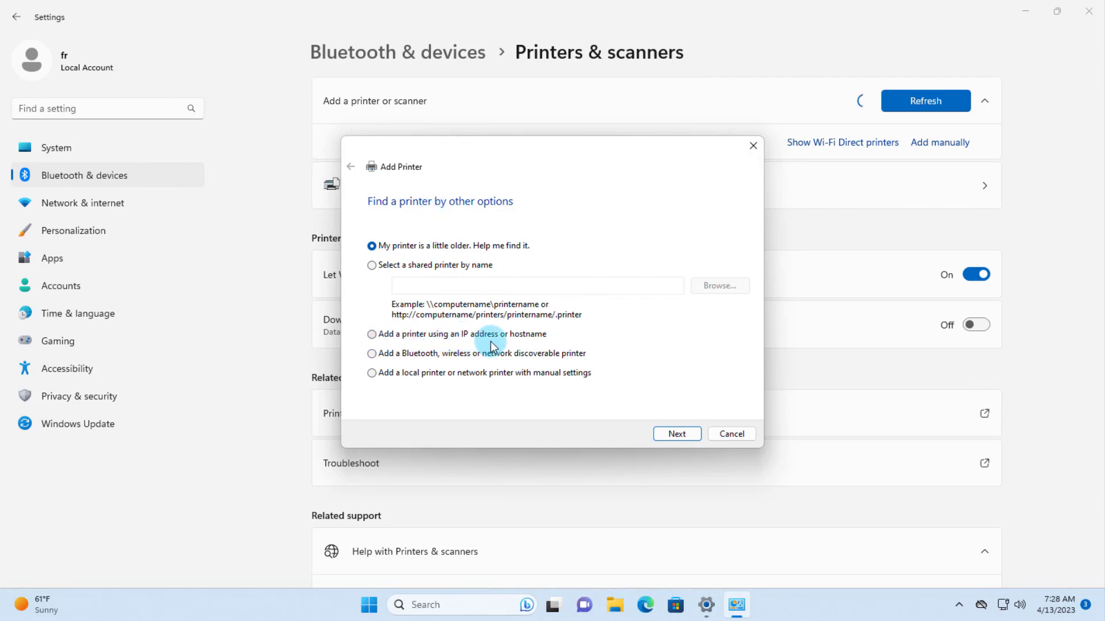
{"action": "left_click", "coordinate": [371, 334]}
Set Device type to TCP/IP Device, enter the printer's 10.0… IP address, and submit it
{"action": "left_click", "coordinate": [672, 436]}
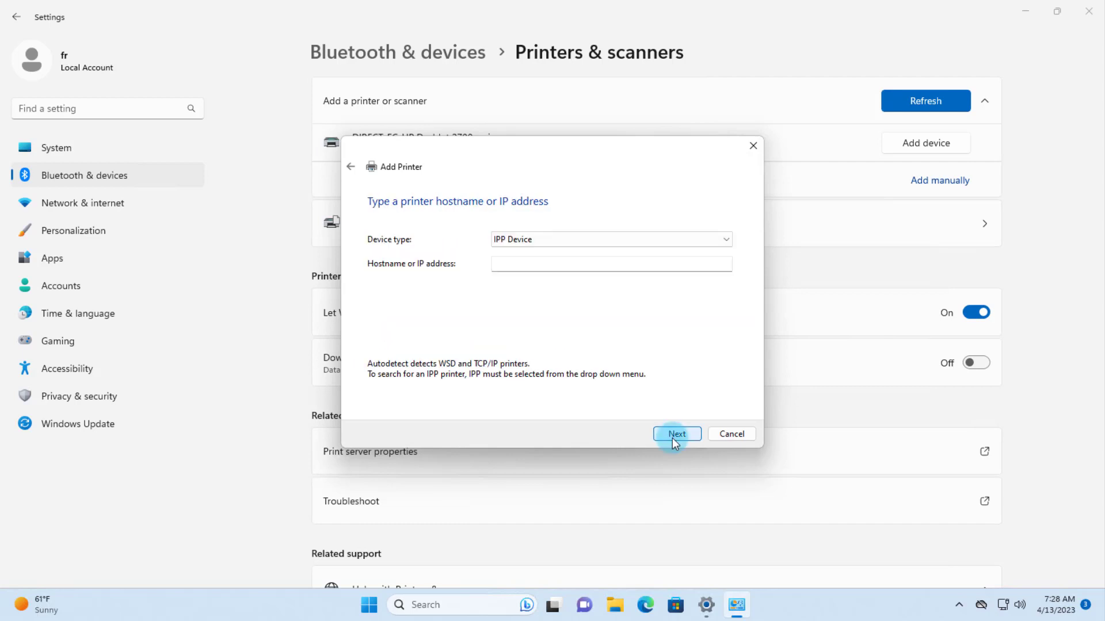
{"action": "left_click", "coordinate": [510, 238]}
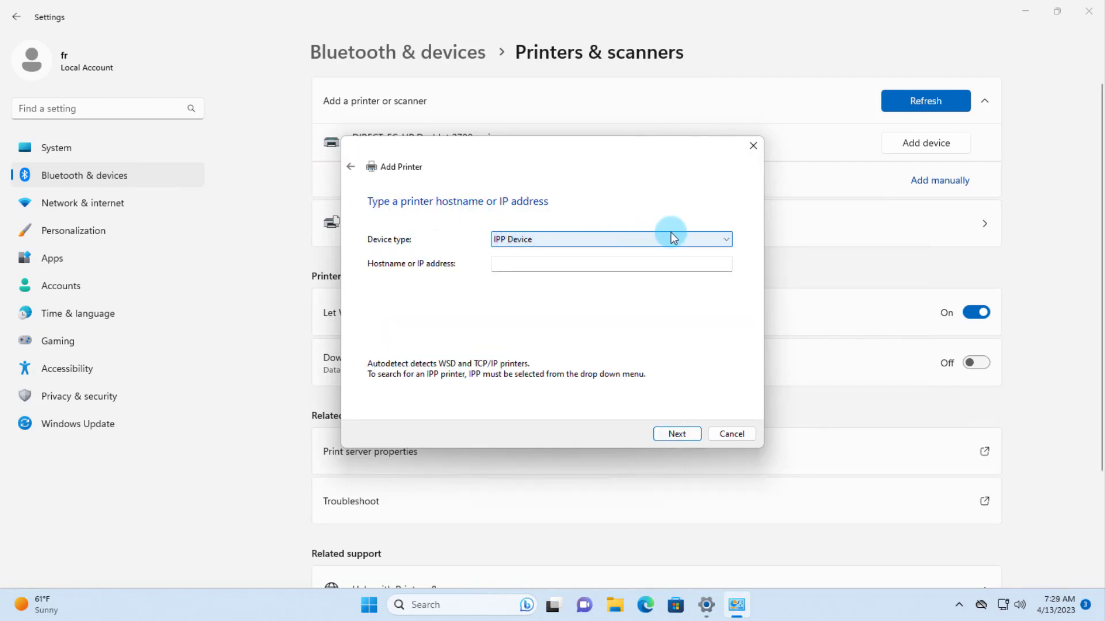
{"action": "left_click", "coordinate": [730, 239]}
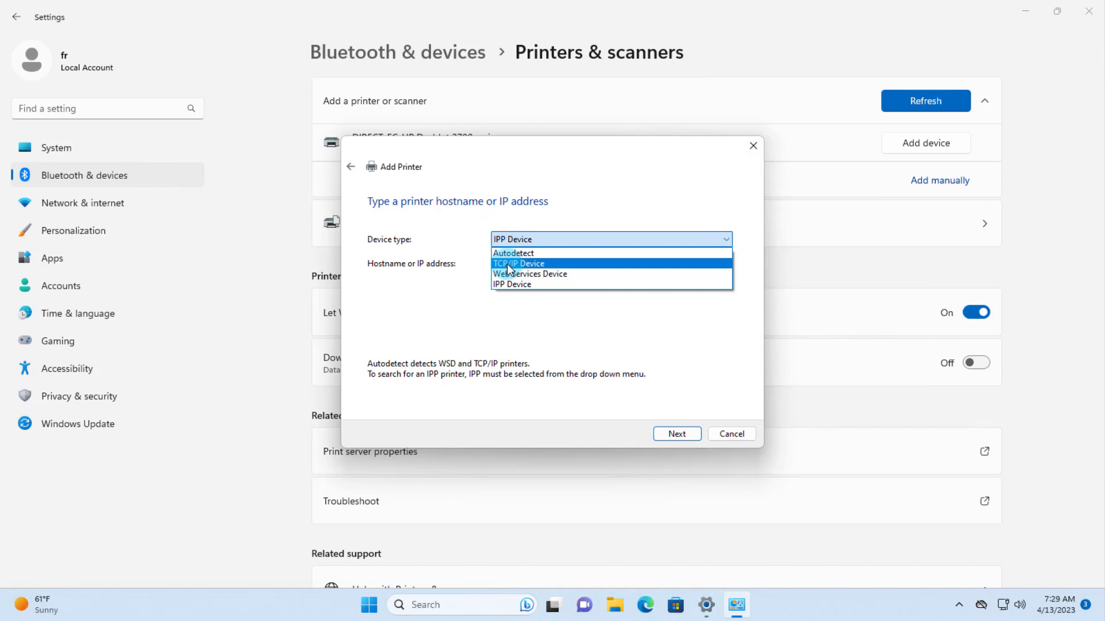
{"action": "left_click", "coordinate": [508, 264]}
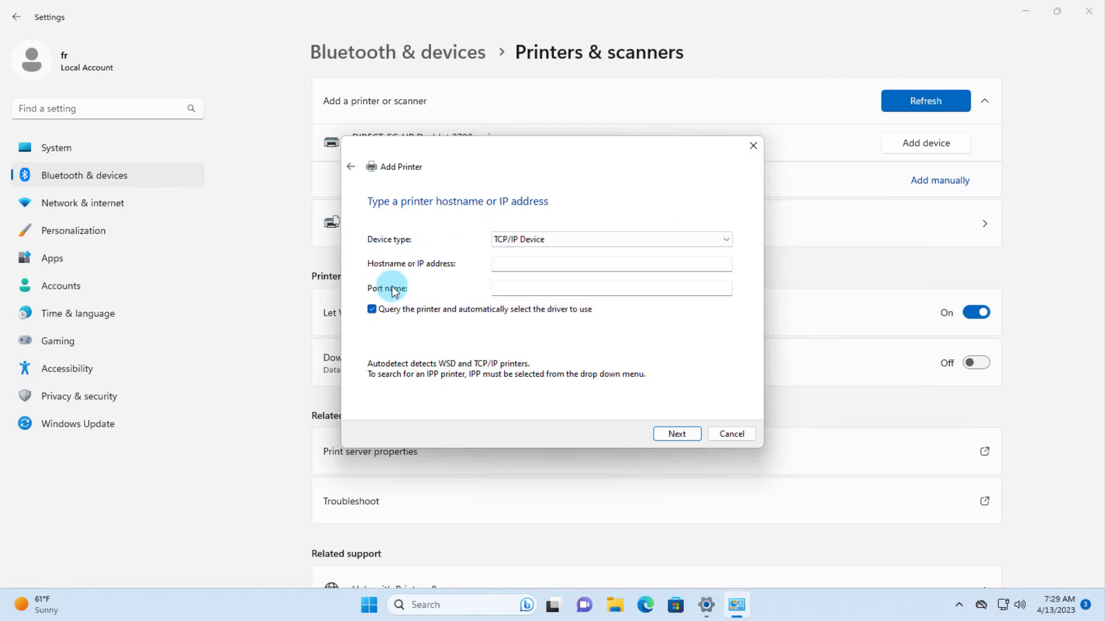
{"action": "left_click", "coordinate": [505, 264]}
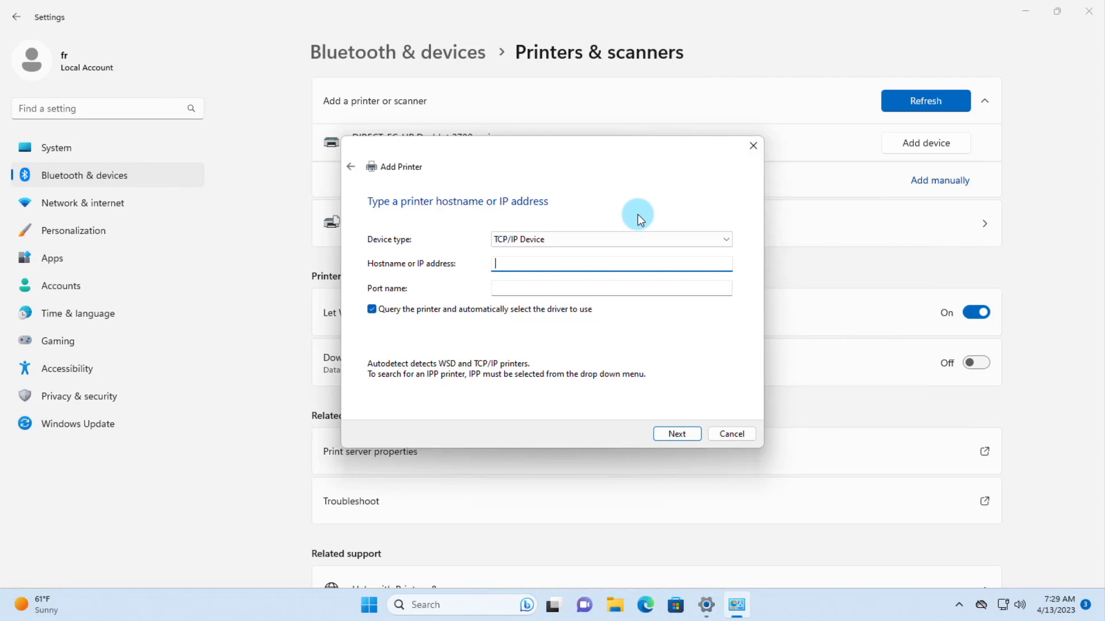
{"action": "type", "text": "10.0"}
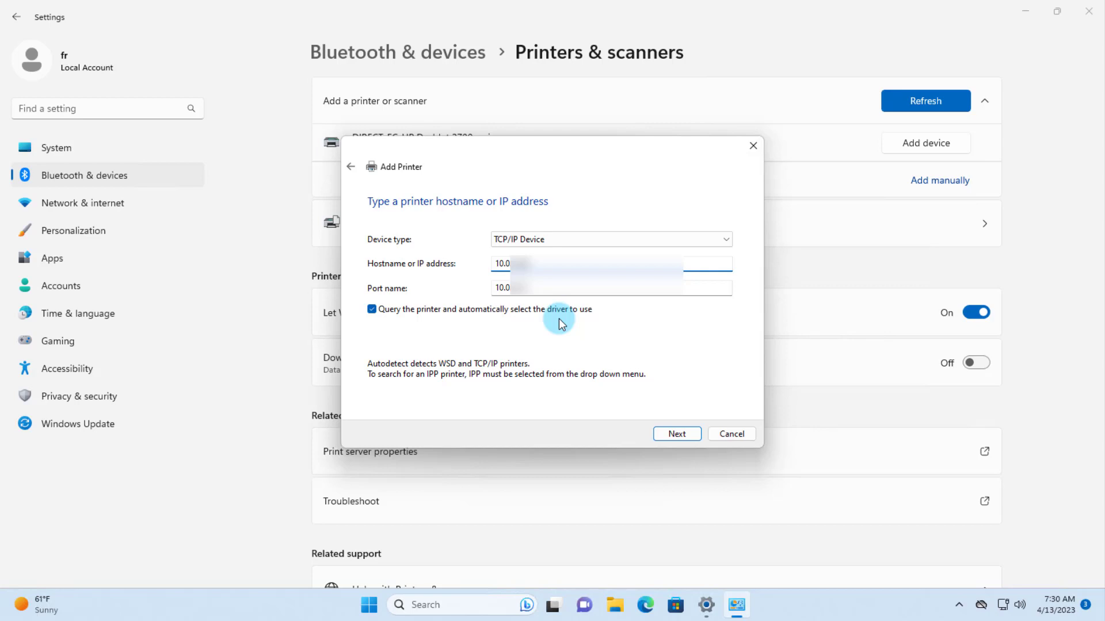
{"action": "left_click", "coordinate": [683, 435]}
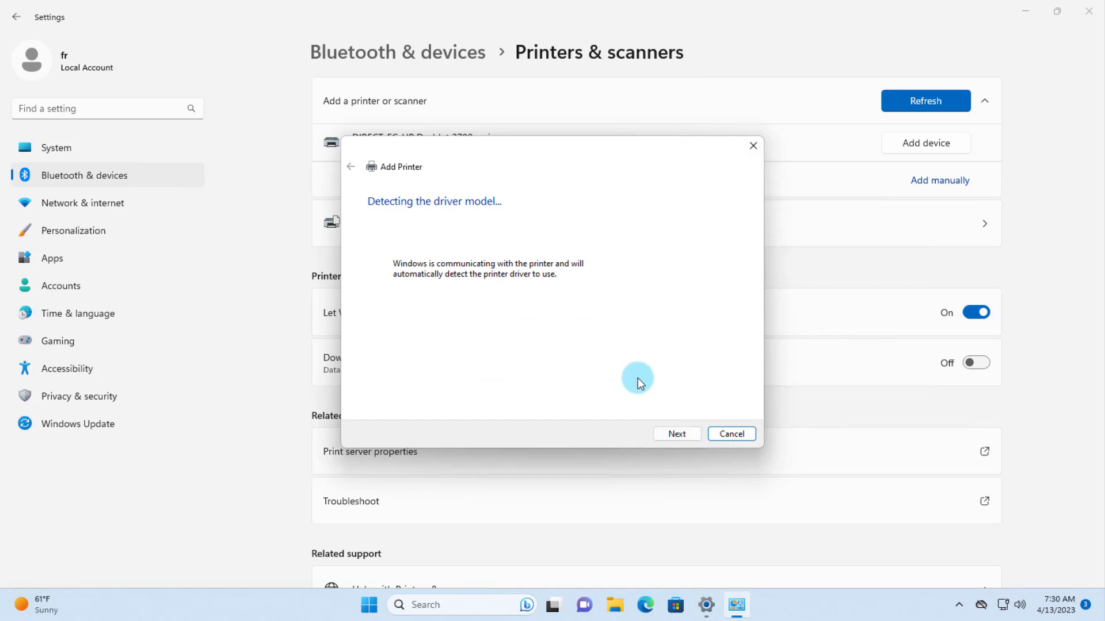
{"action": "left_click_drag", "start_coordinate": [534, 146], "coordinate": [582, 163]}
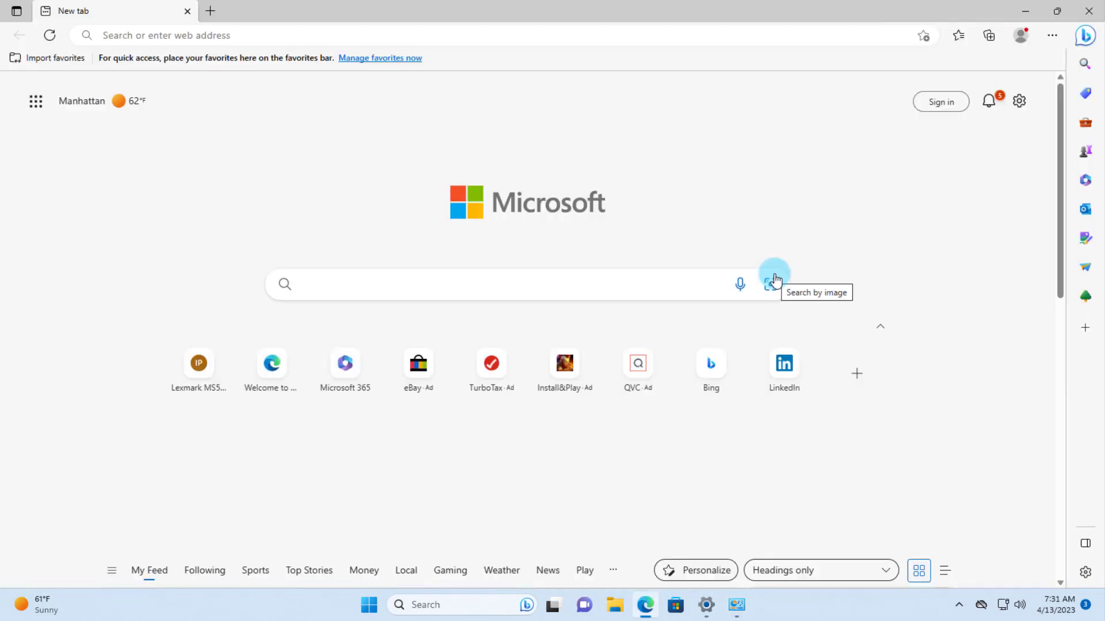
Search Bing for 'lexmark drivers' and open the 'Drivers & downloads - Lexmark' result
{"action": "type", "text": "lexmark"}
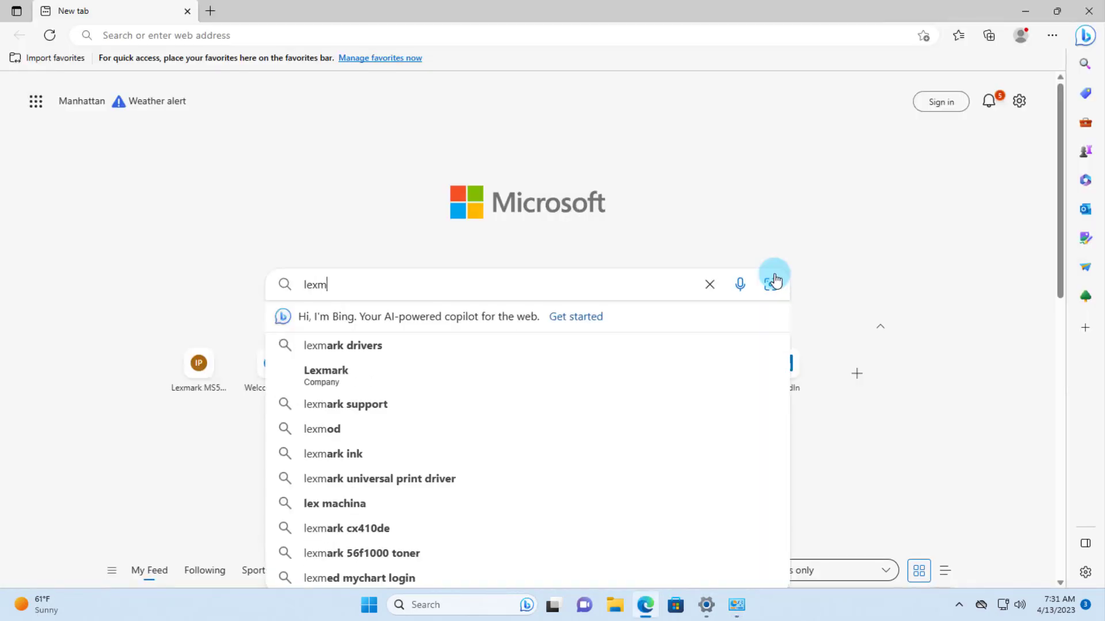
{"action": "left_click", "coordinate": [337, 357]}
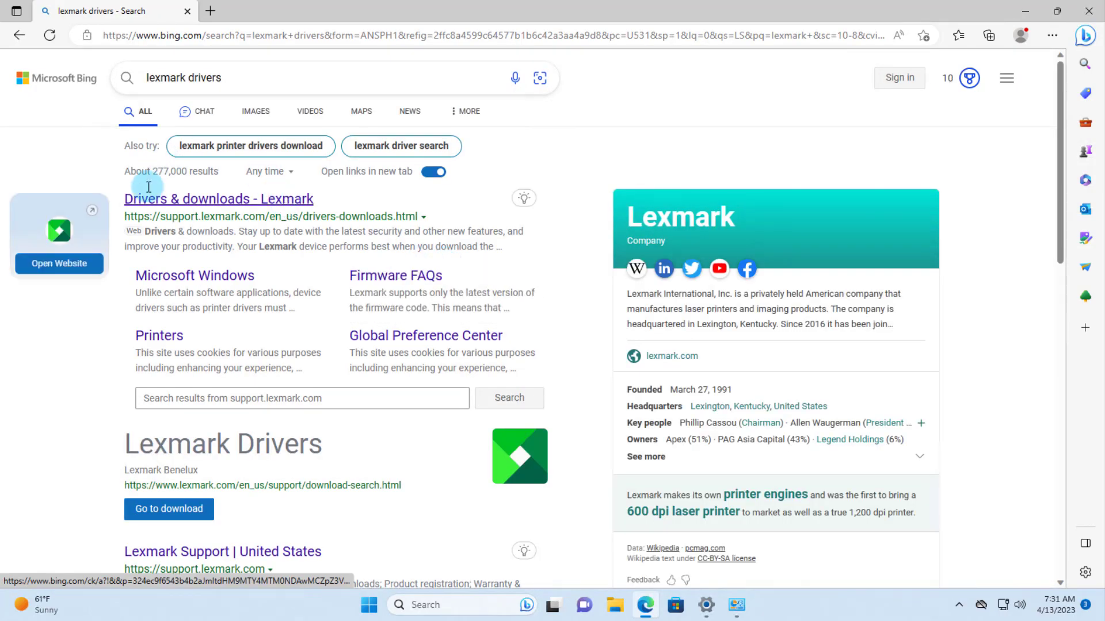
{"action": "left_click", "coordinate": [218, 200]}
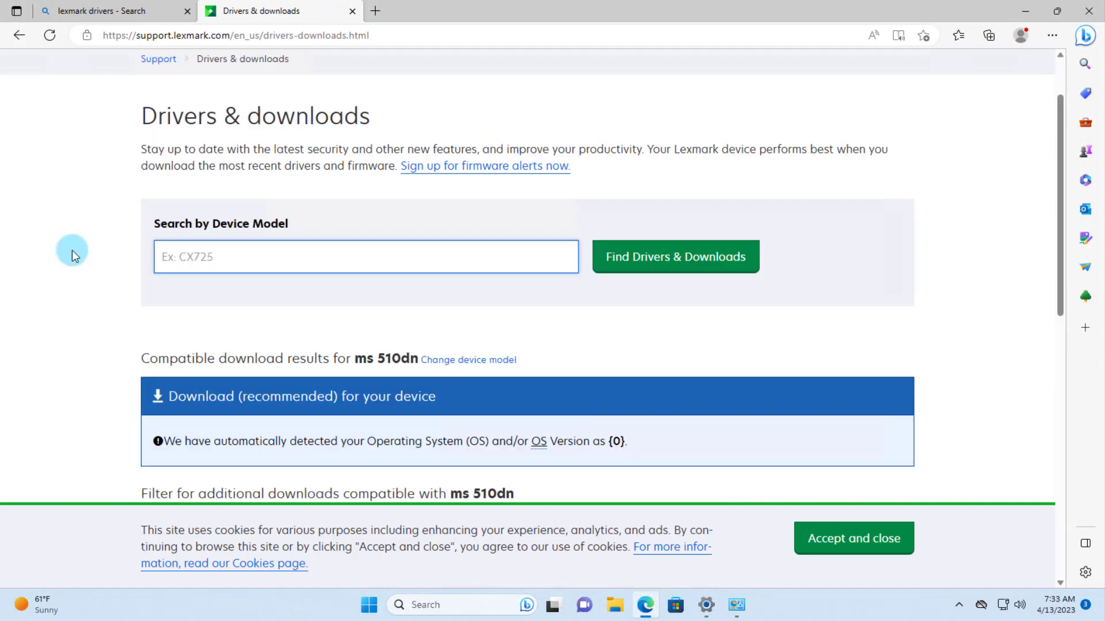
Look up the Lexmark MS510dn model and scroll to its downloads list
{"action": "type", "text": "ms51"}
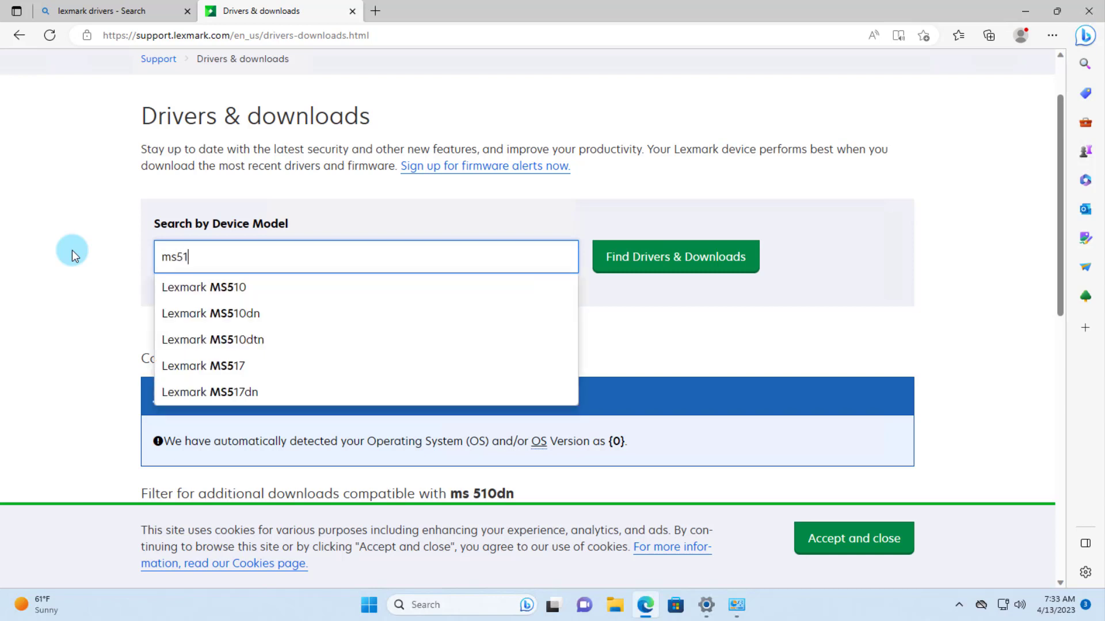
{"action": "type", "text": "0"}
{"action": "left_click", "coordinate": [233, 314]}
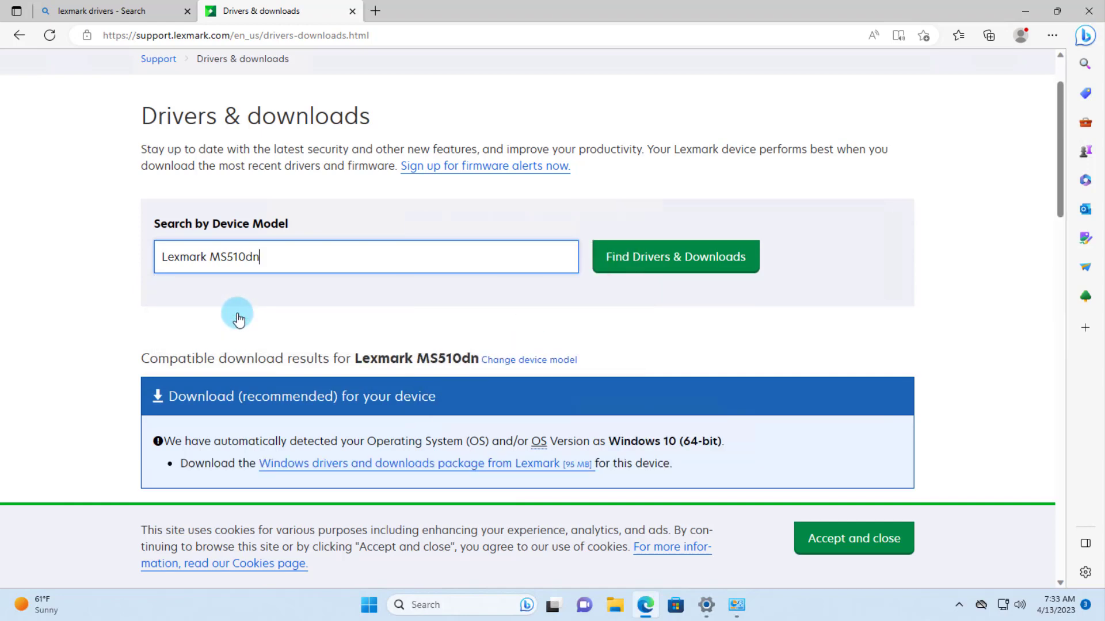
{"action": "scroll", "coordinate": [647, 322], "scroll_direction": "down", "scroll_amount": 5}
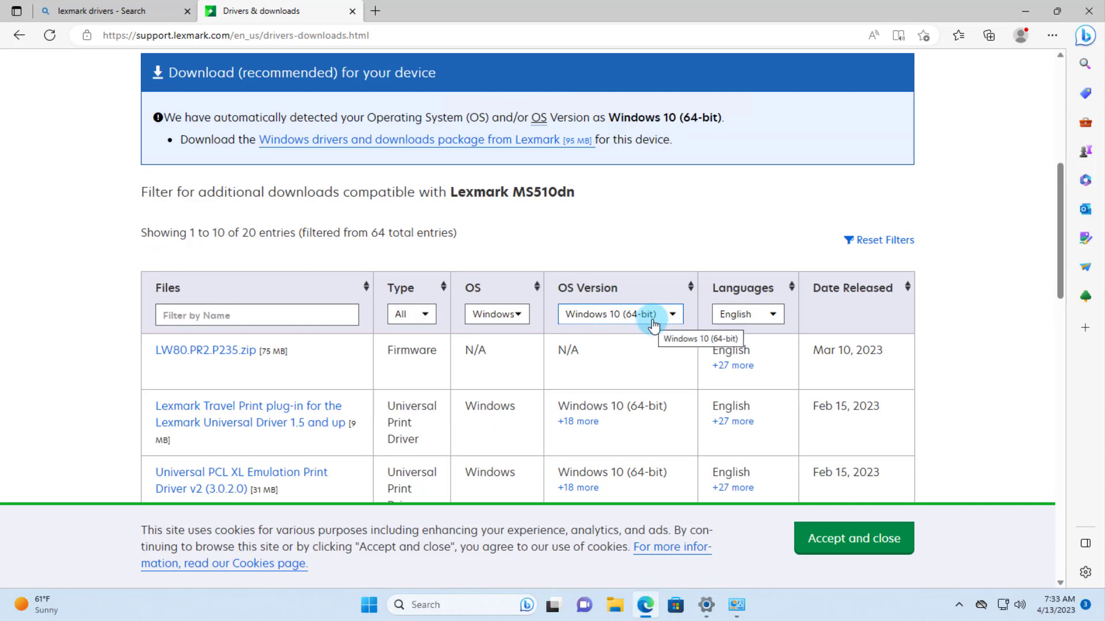
{"action": "scroll", "coordinate": [648, 320], "scroll_direction": "down", "scroll_amount": 1}
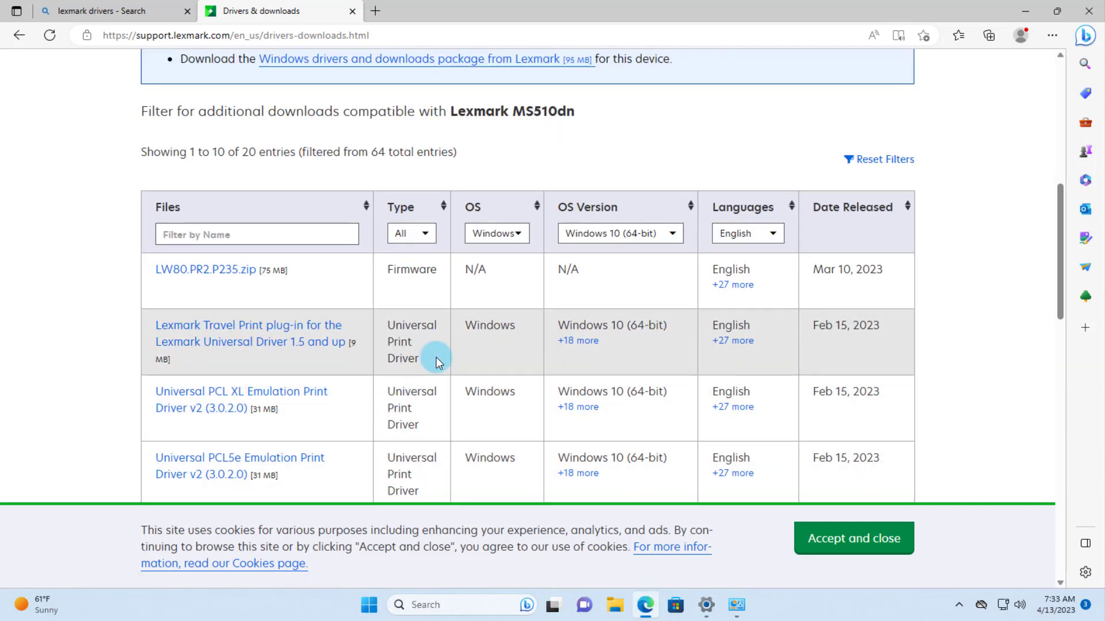
{"action": "scroll", "coordinate": [437, 359], "scroll_direction": "down", "scroll_amount": 1}
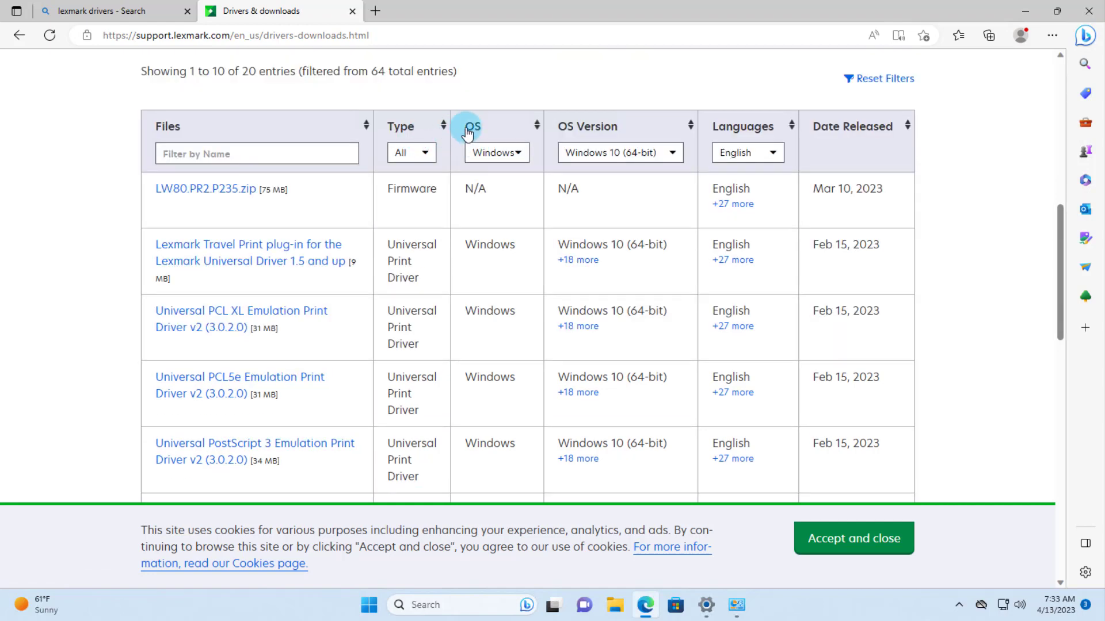
Filter the MS510dn downloads to OS Version Windows 11 (64-bit)
{"action": "left_click", "coordinate": [655, 154]}
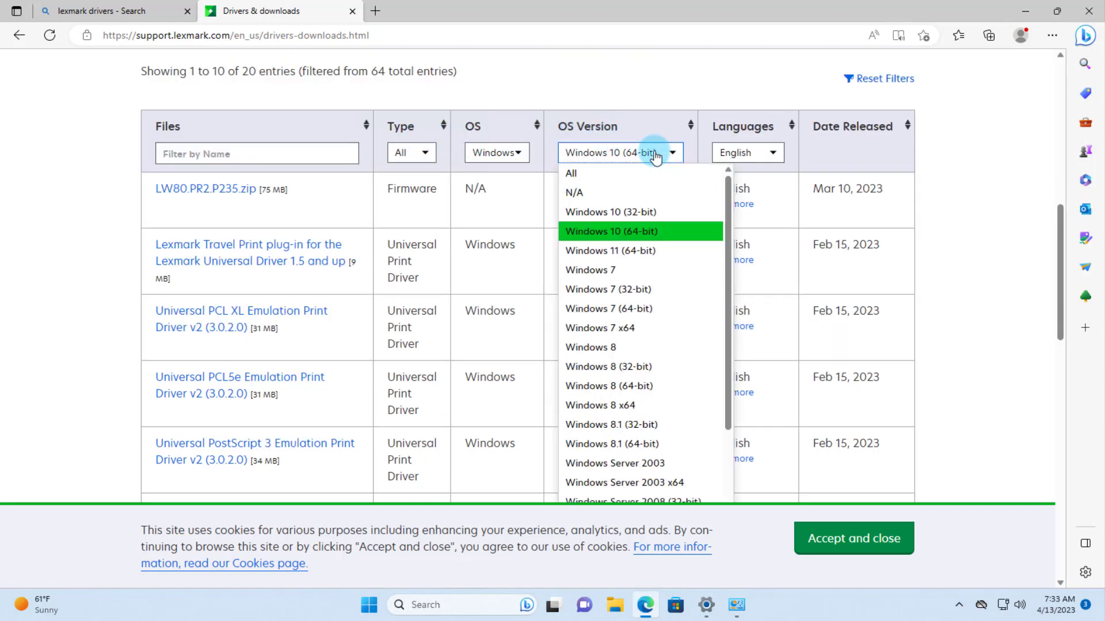
{"action": "left_click", "coordinate": [654, 154]}
{"action": "left_click", "coordinate": [649, 153]}
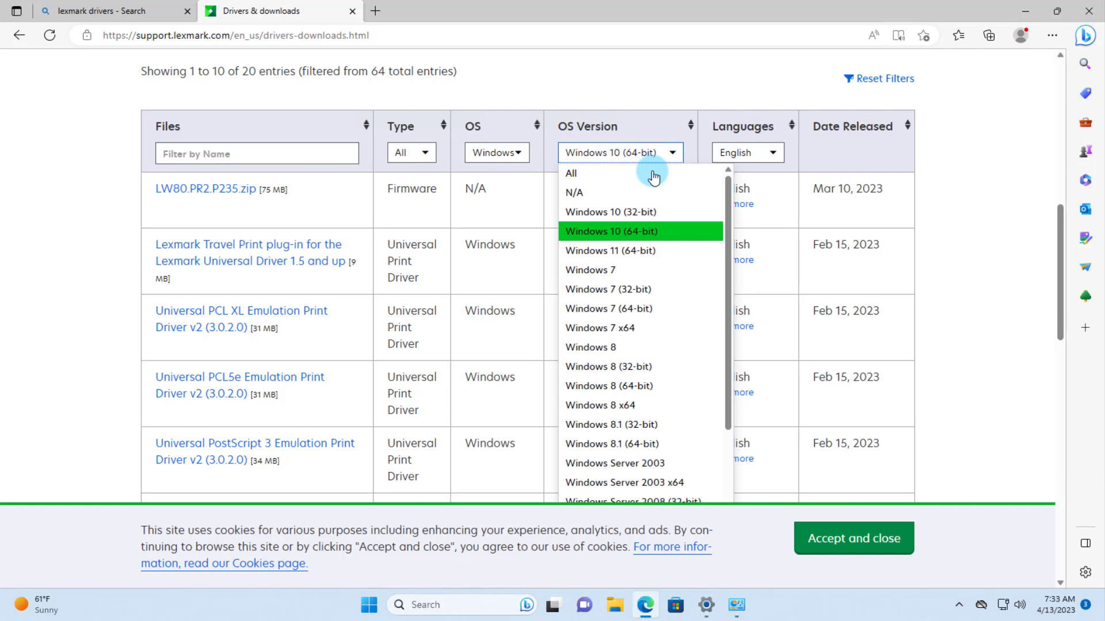
{"action": "left_click", "coordinate": [621, 250]}
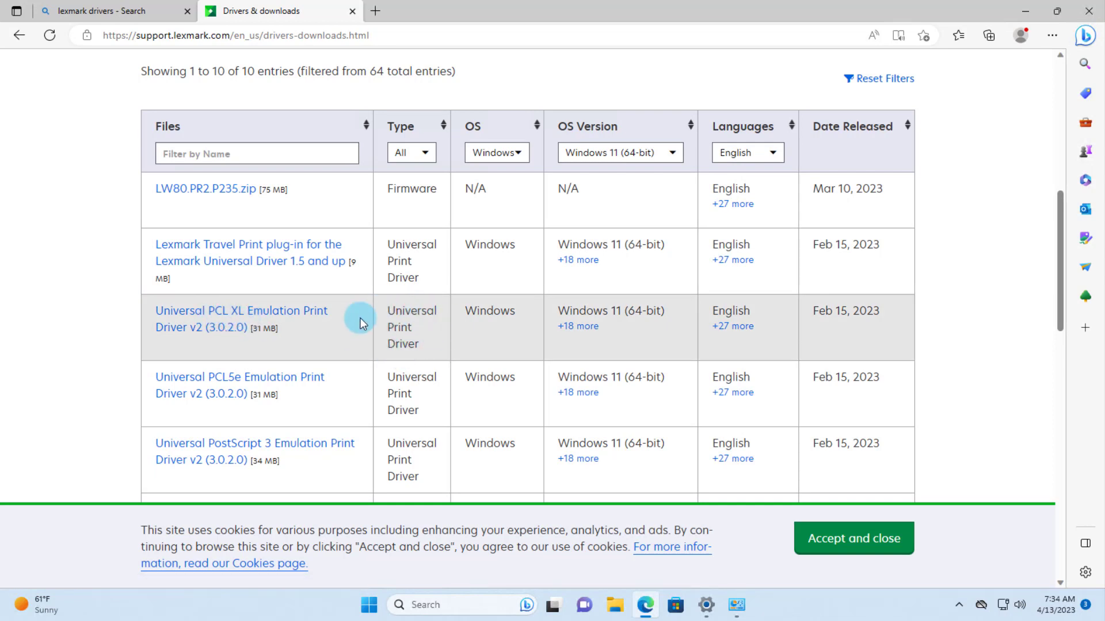
Download the Universal PCL XL Emulation Print Driver v2, run it and accept the license
{"action": "left_click", "coordinate": [239, 316]}
{"action": "left_click", "coordinate": [656, 455]}
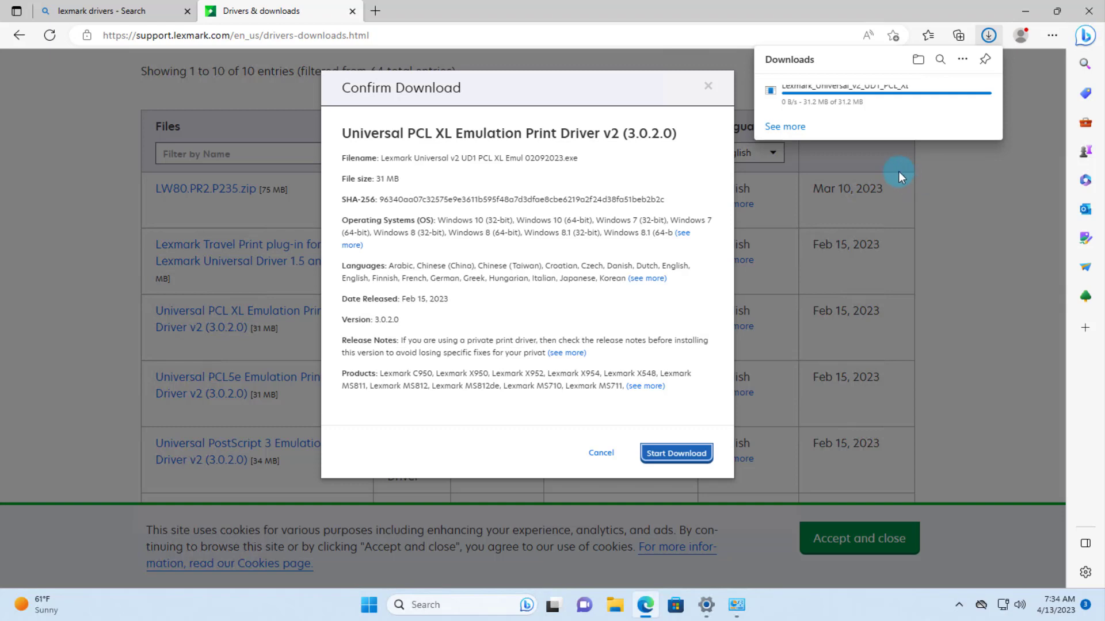
{"action": "left_click", "coordinate": [838, 98]}
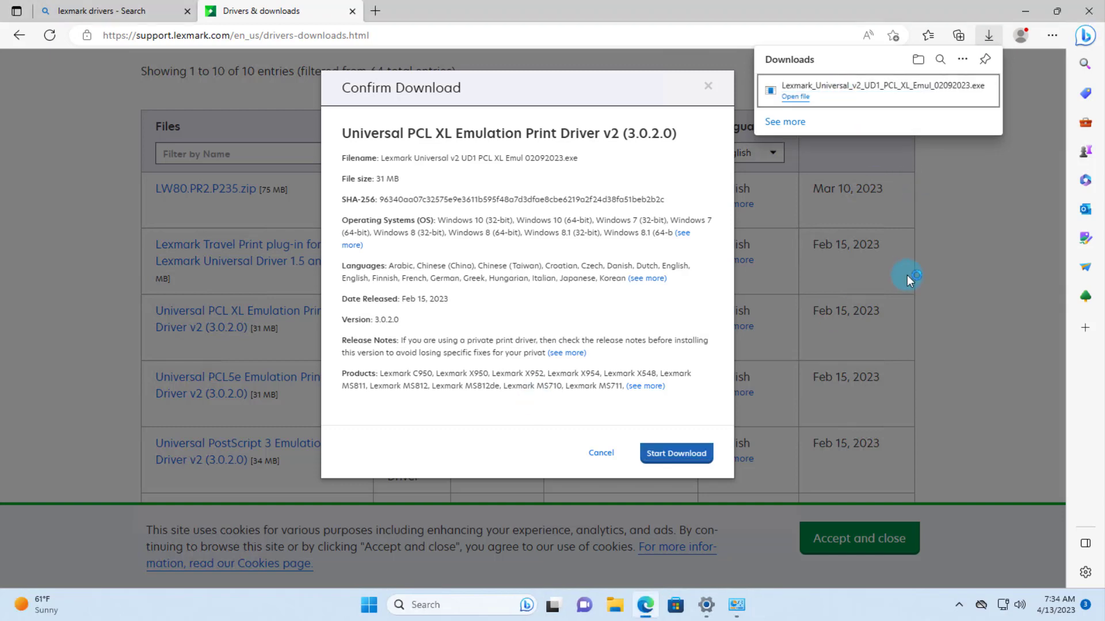
{"action": "left_click", "coordinate": [419, 434]}
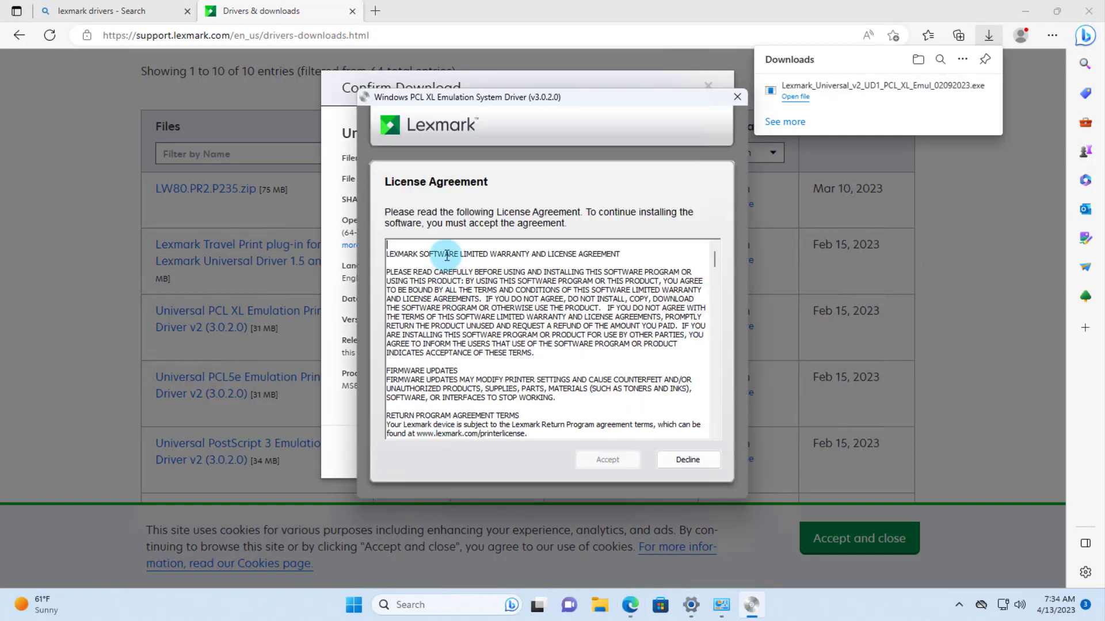
{"action": "left_click_drag", "start_coordinate": [714, 260], "coordinate": [712, 423]}
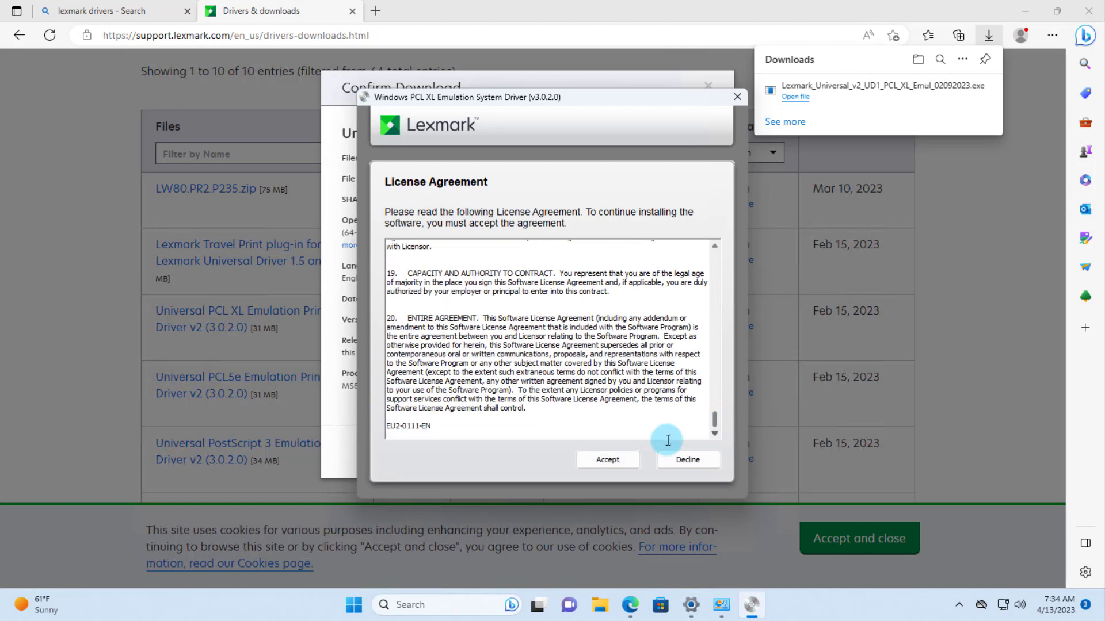
{"action": "left_click", "coordinate": [614, 458]}
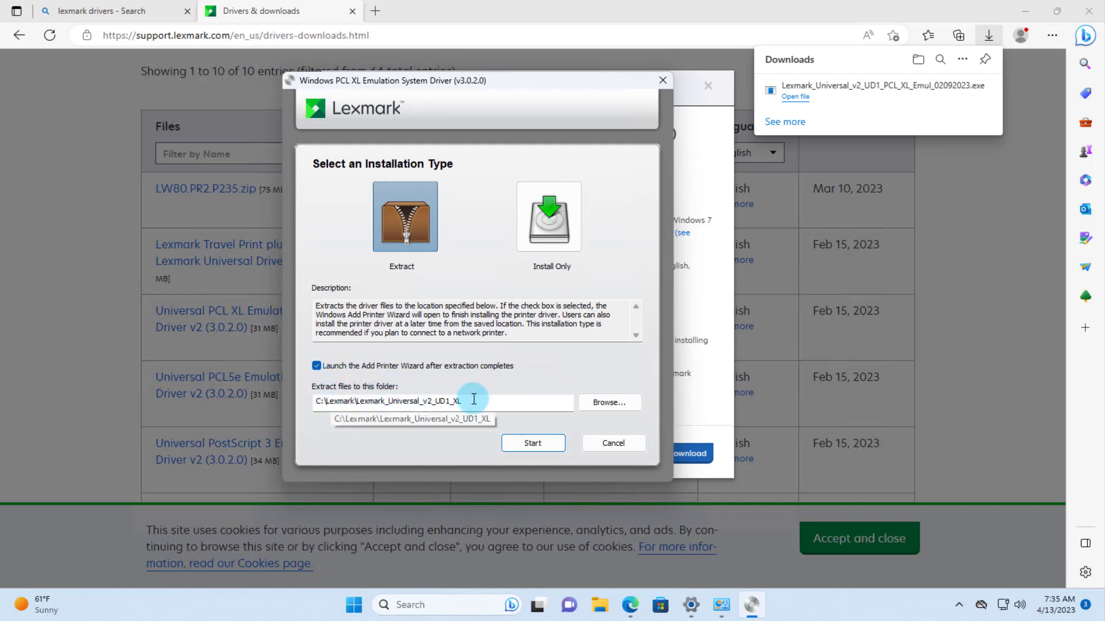
Extract to C:\Lexmark\Lexmark_Universal_v2_UD1_XL with Add Printer Wizard launch unchecked, then close Confirm Download
{"action": "left_click_drag", "start_coordinate": [475, 400], "coordinate": [310, 390]}
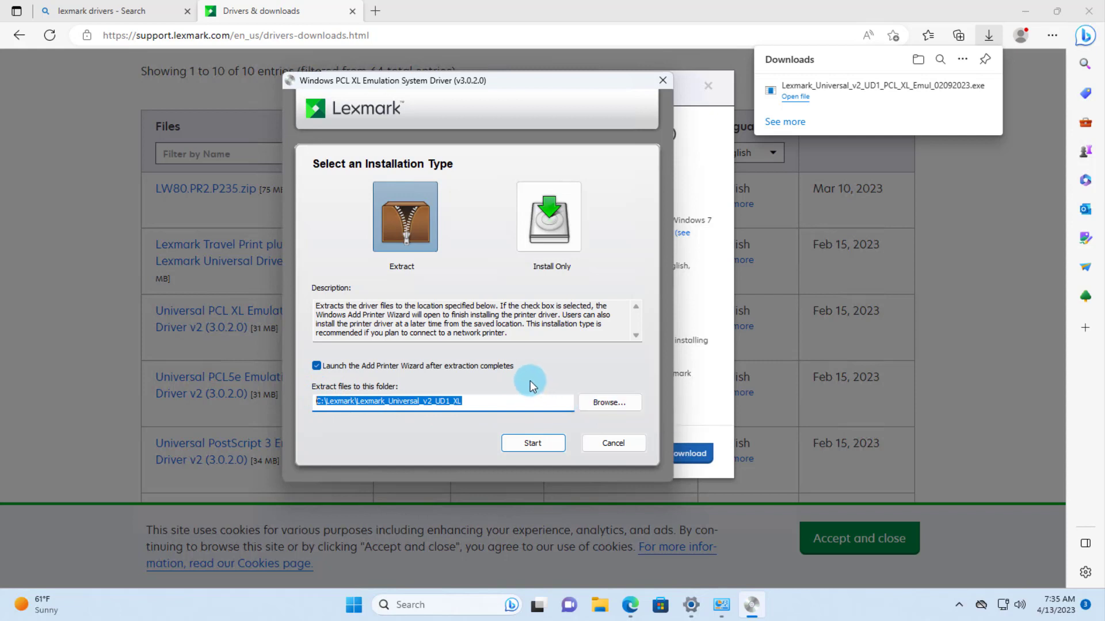
{"action": "left_click", "coordinate": [317, 366]}
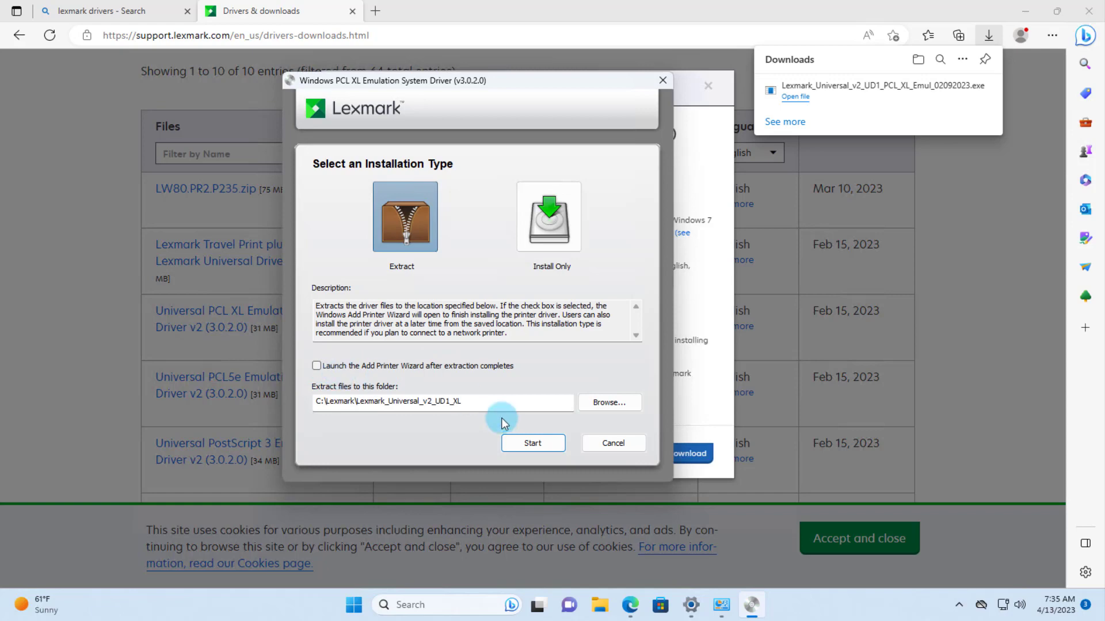
{"action": "left_click", "coordinate": [521, 443]}
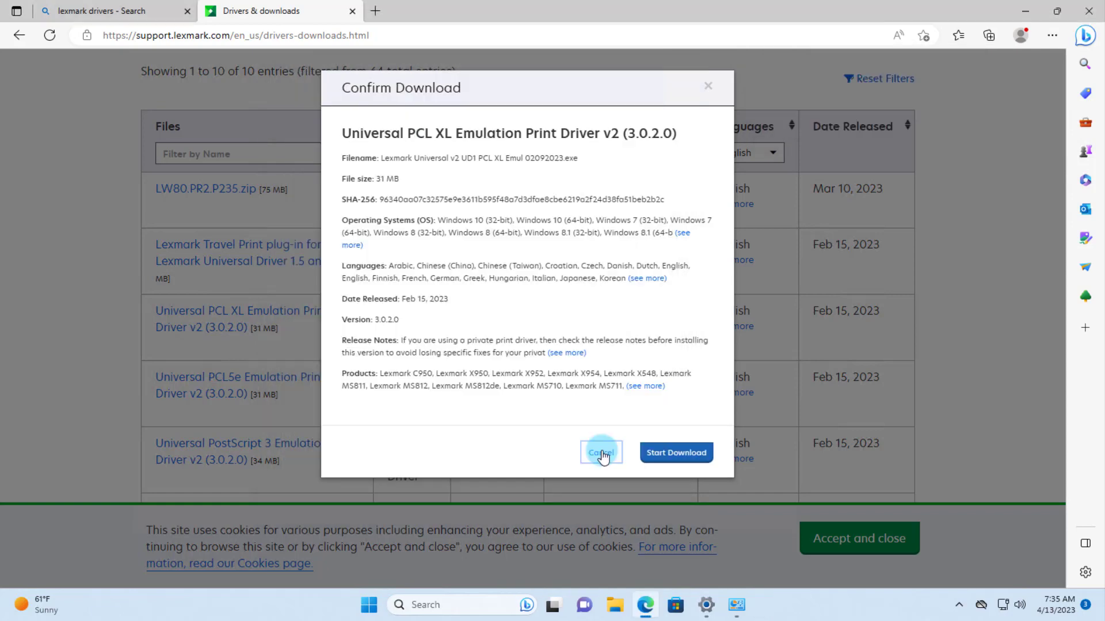
{"action": "left_click", "coordinate": [662, 451]}
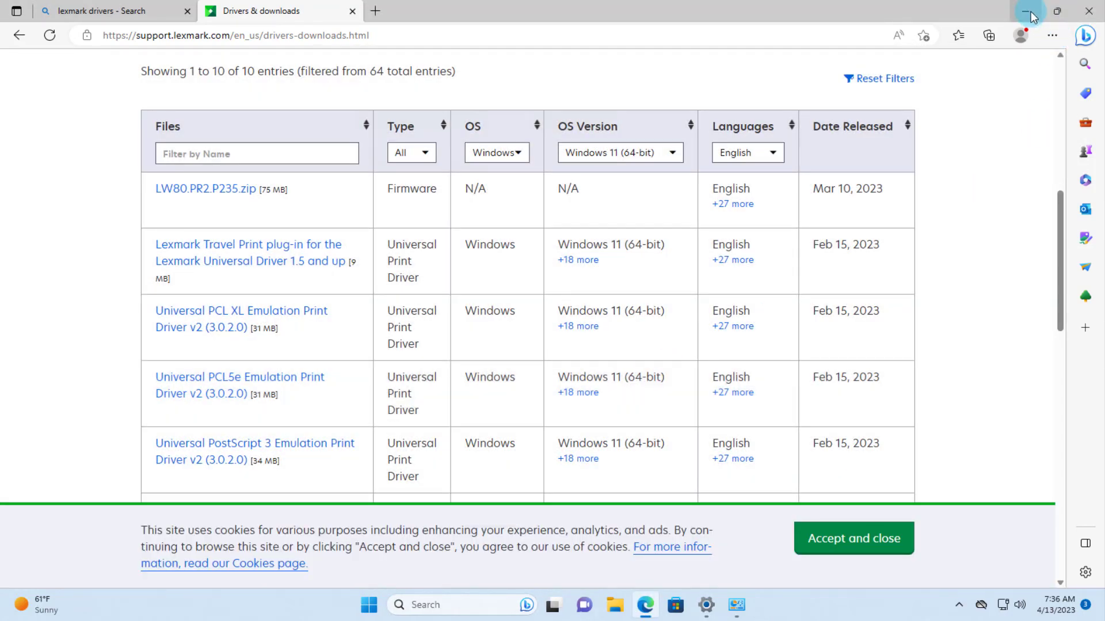
In File Explorer, open C:\Lexmark\Lexmark_Universal_v2_UD1_XL from This PC
{"action": "key", "text": "super+e"}
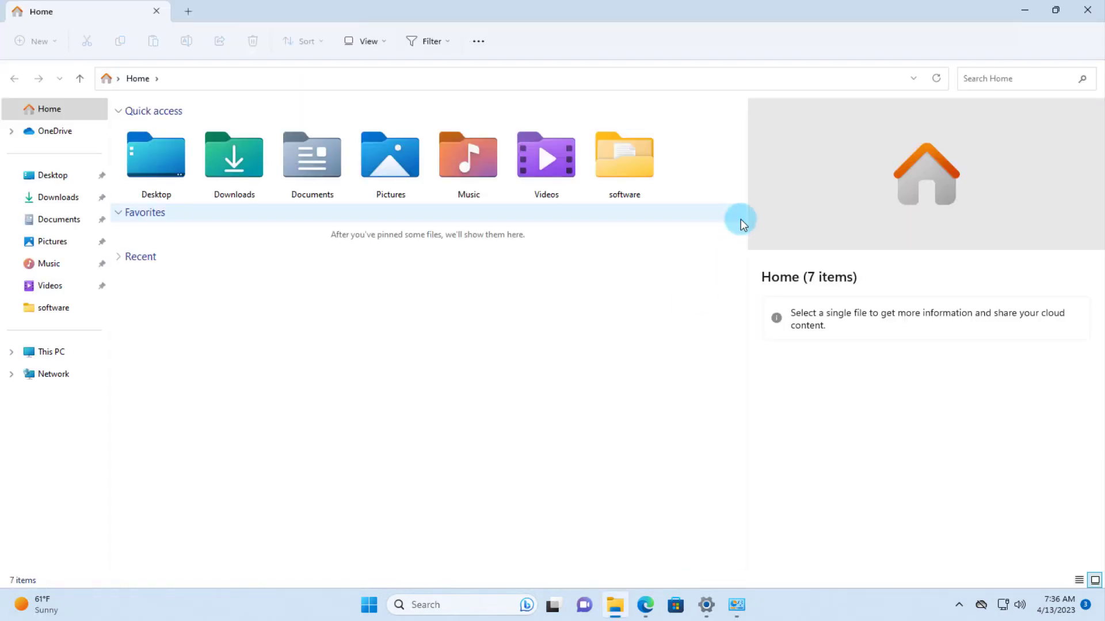
{"action": "left_click", "coordinate": [52, 351]}
{"action": "double_click", "coordinate": [171, 140]}
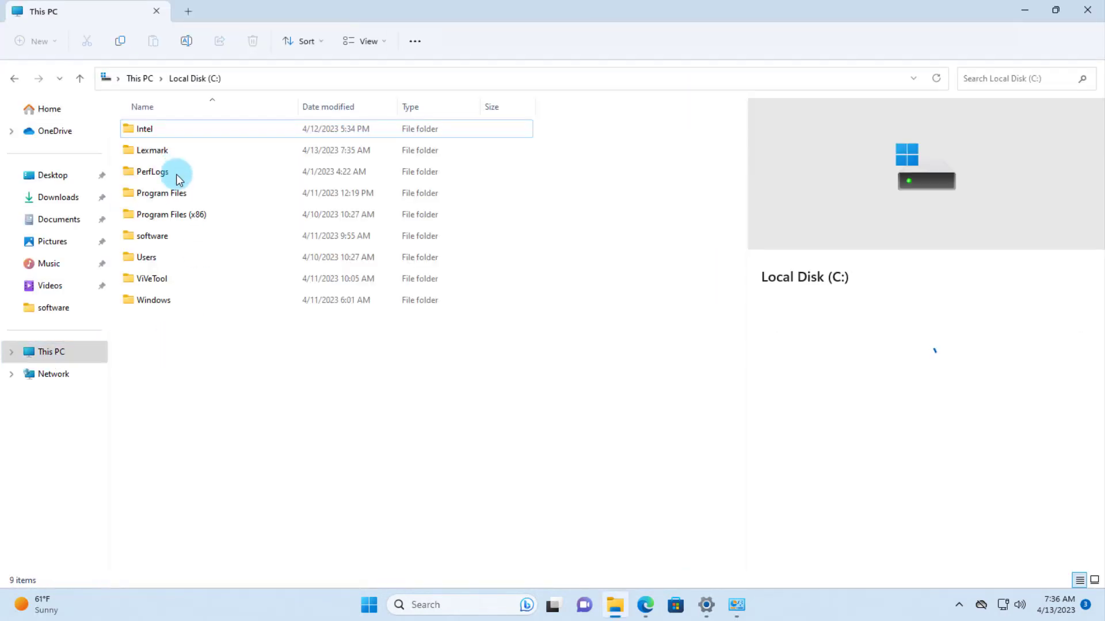
{"action": "double_click", "coordinate": [168, 151]}
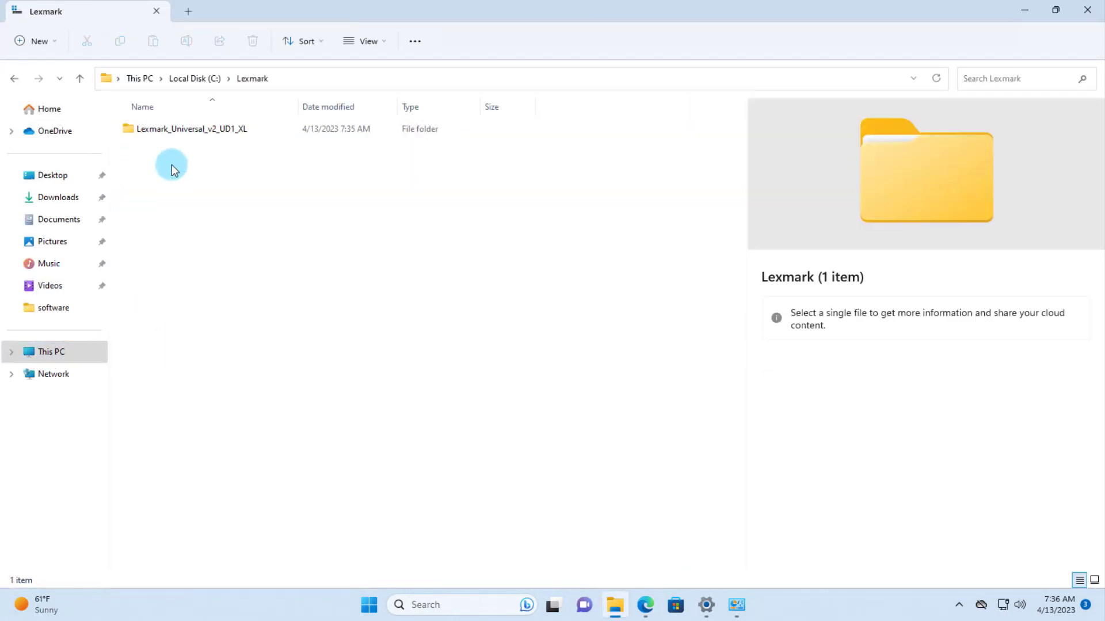
{"action": "left_click", "coordinate": [189, 133]}
{"action": "double_click", "coordinate": [188, 134]}
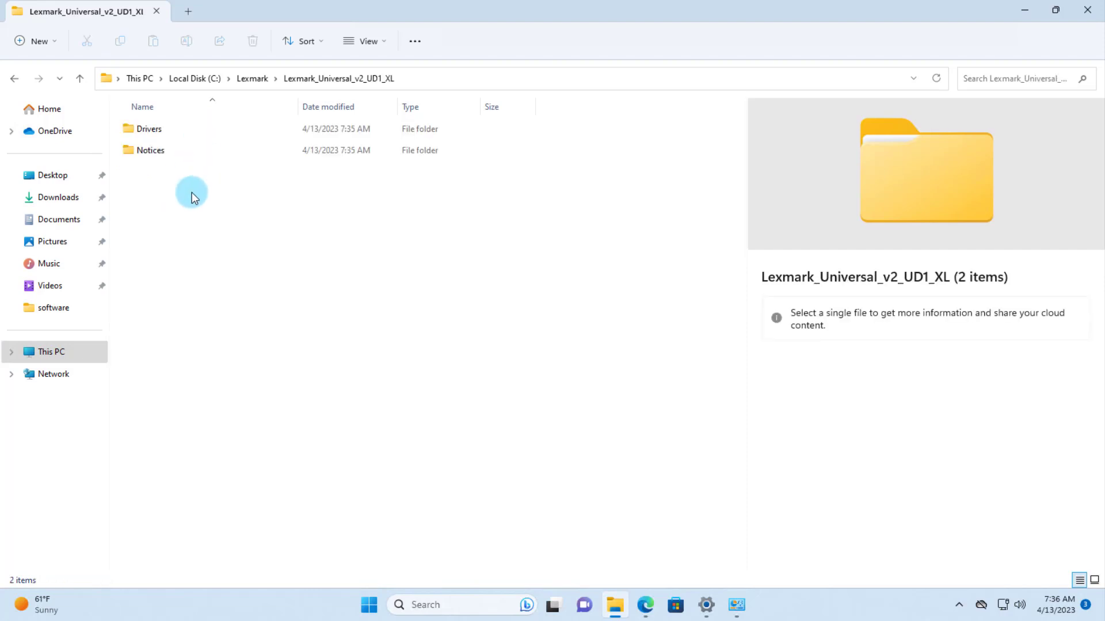
Open Drivers\Print\GDI to check its 42 items, then minimize File Explorer
{"action": "double_click", "coordinate": [158, 133]}
{"action": "double_click", "coordinate": [147, 132]}
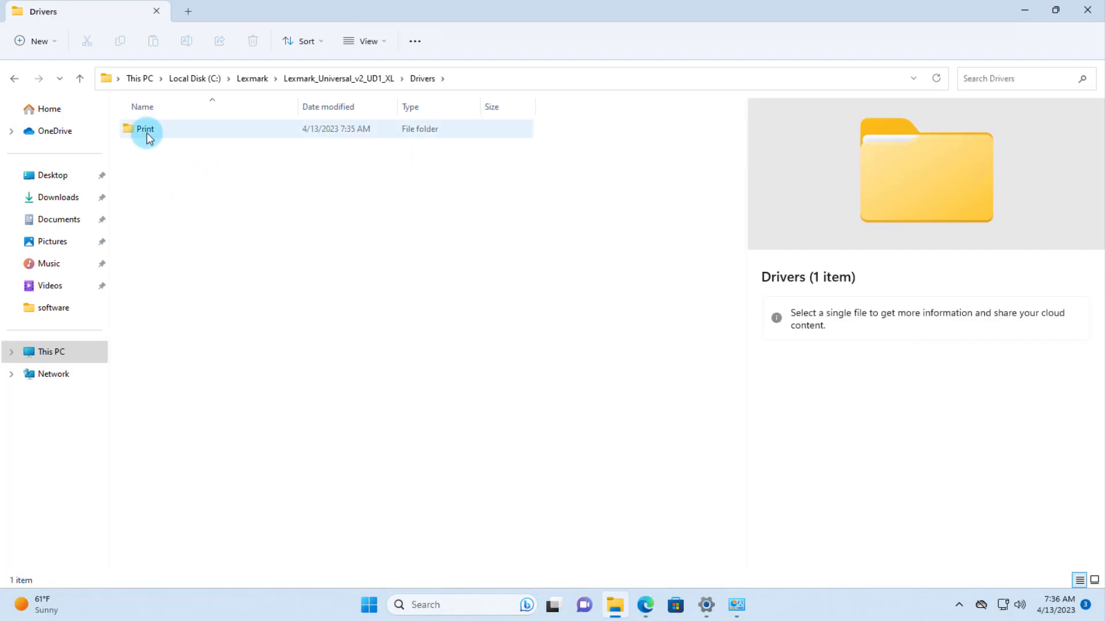
{"action": "left_click", "coordinate": [152, 124]}
{"action": "double_click", "coordinate": [153, 122]}
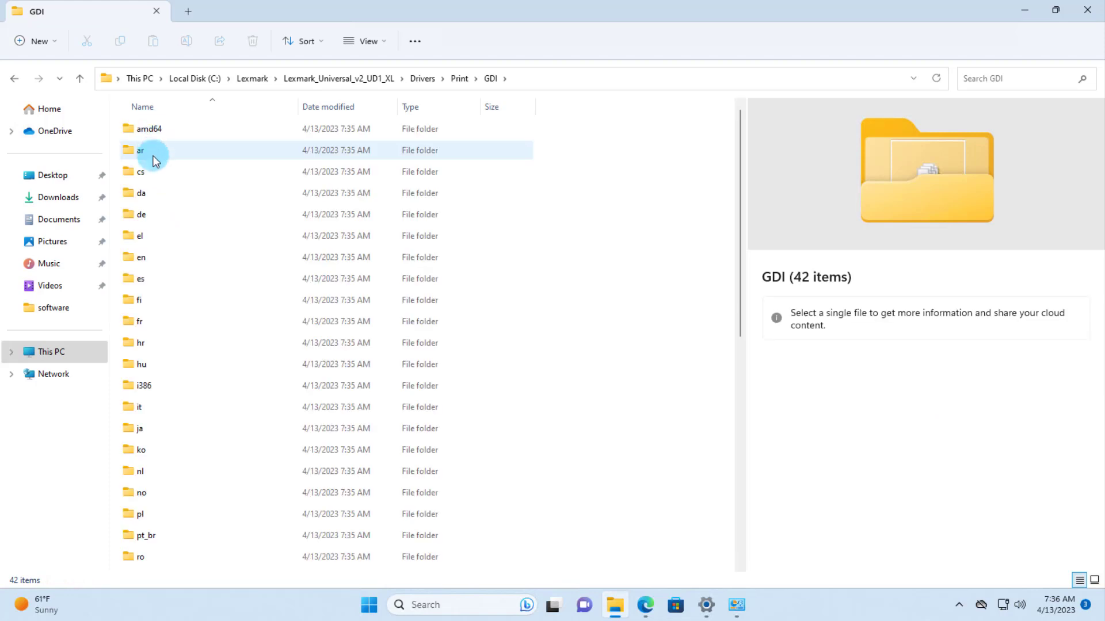
{"action": "scroll", "coordinate": [236, 273], "scroll_direction": "down", "scroll_amount": 6}
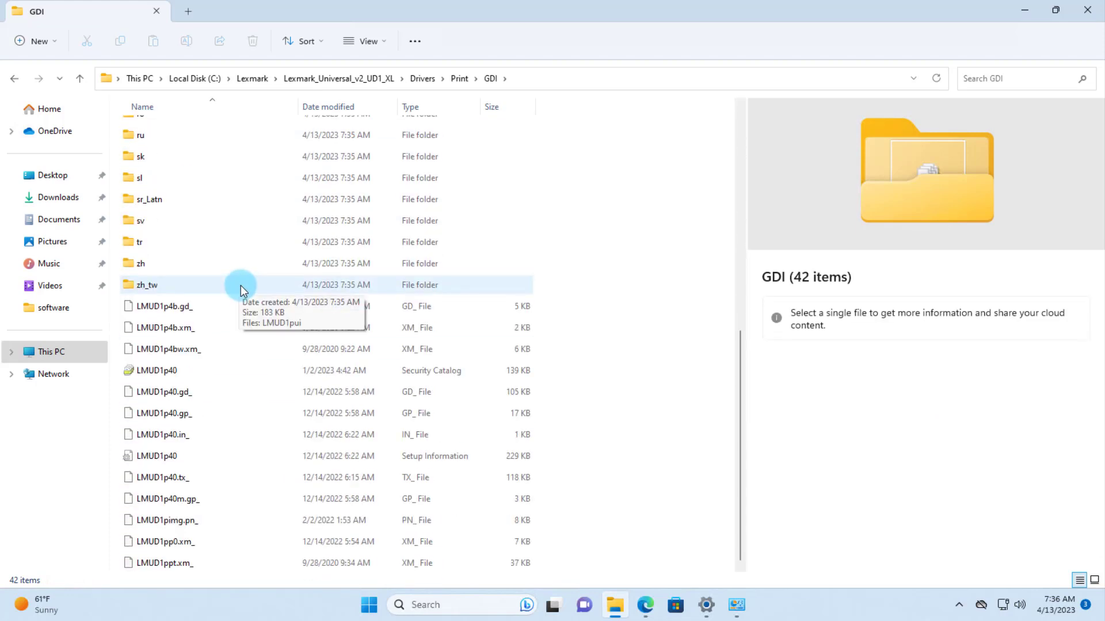
{"action": "scroll", "coordinate": [226, 326], "scroll_direction": "up", "scroll_amount": 4}
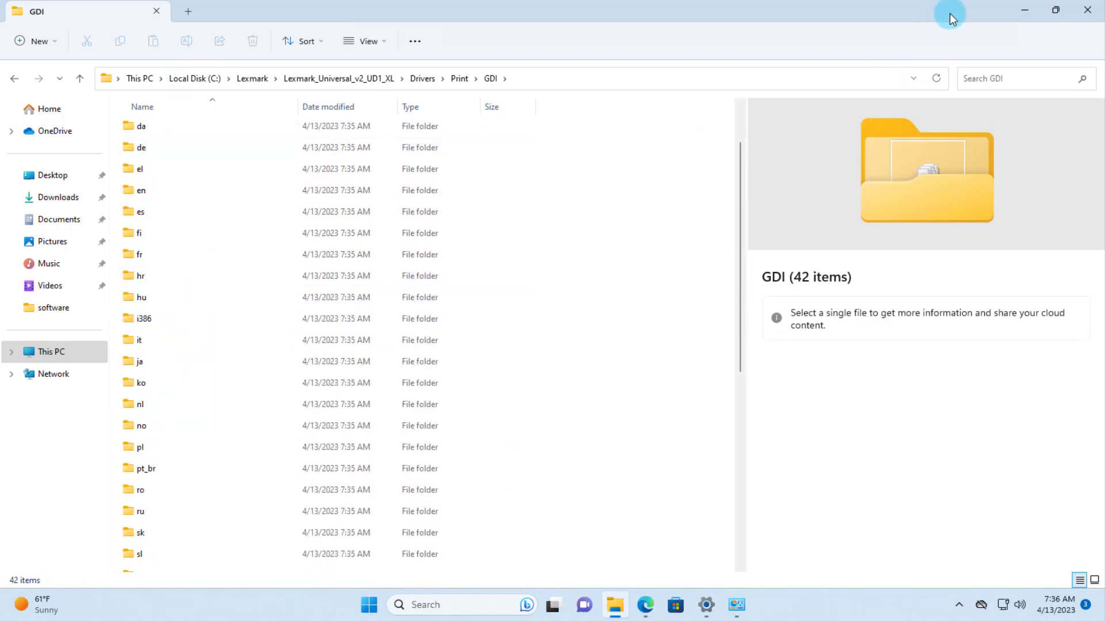
{"action": "left_click", "coordinate": [1024, 11]}
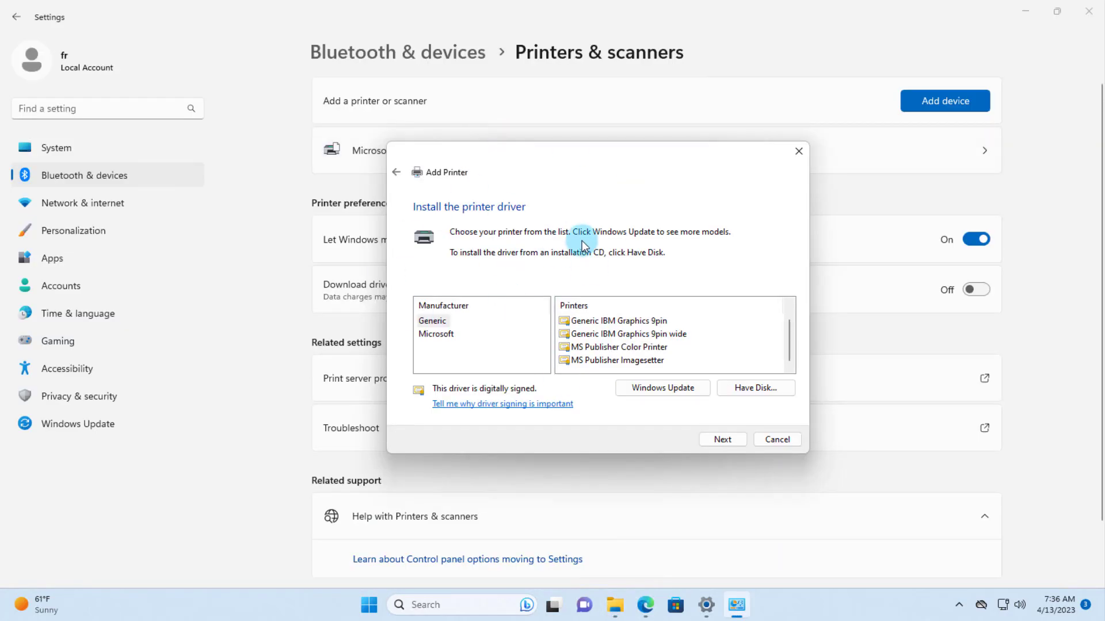
Choose Have Disk and browse to C:\Lexmark\Lexmark_Universal_v2_UD1_XL
{"action": "left_click", "coordinate": [745, 389]}
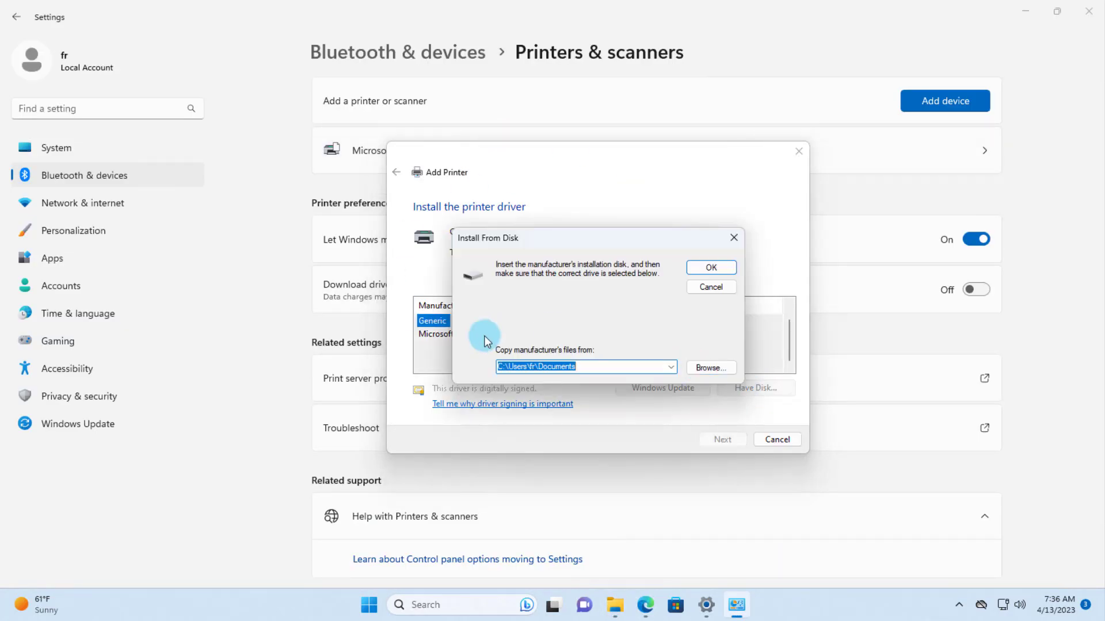
{"action": "left_click", "coordinate": [726, 368]}
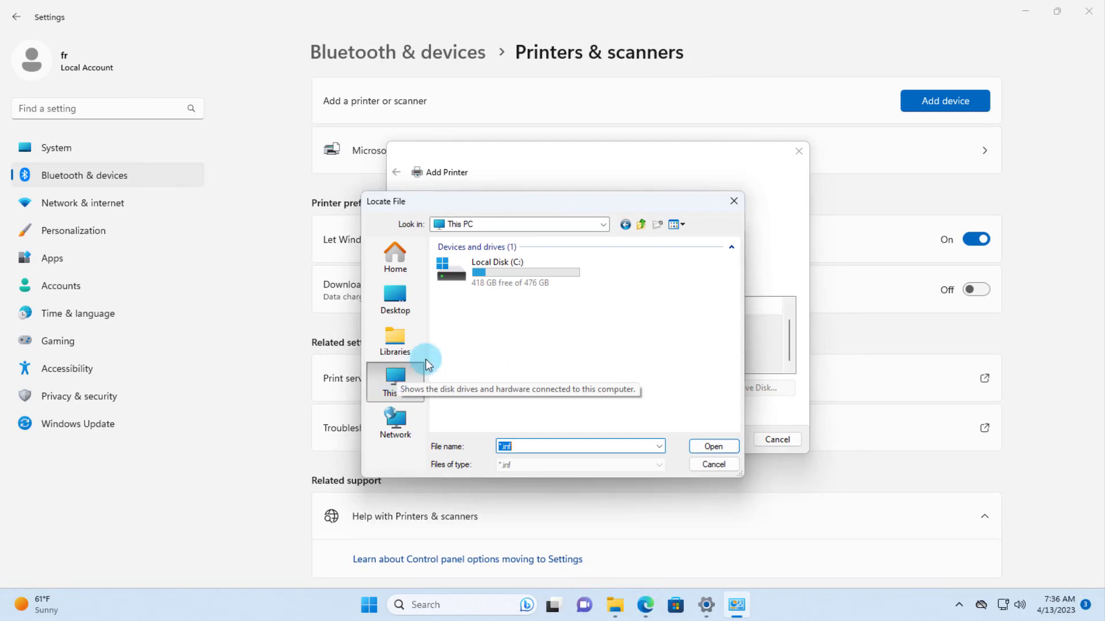
{"action": "left_click", "coordinate": [461, 271]}
{"action": "double_click", "coordinate": [461, 272]}
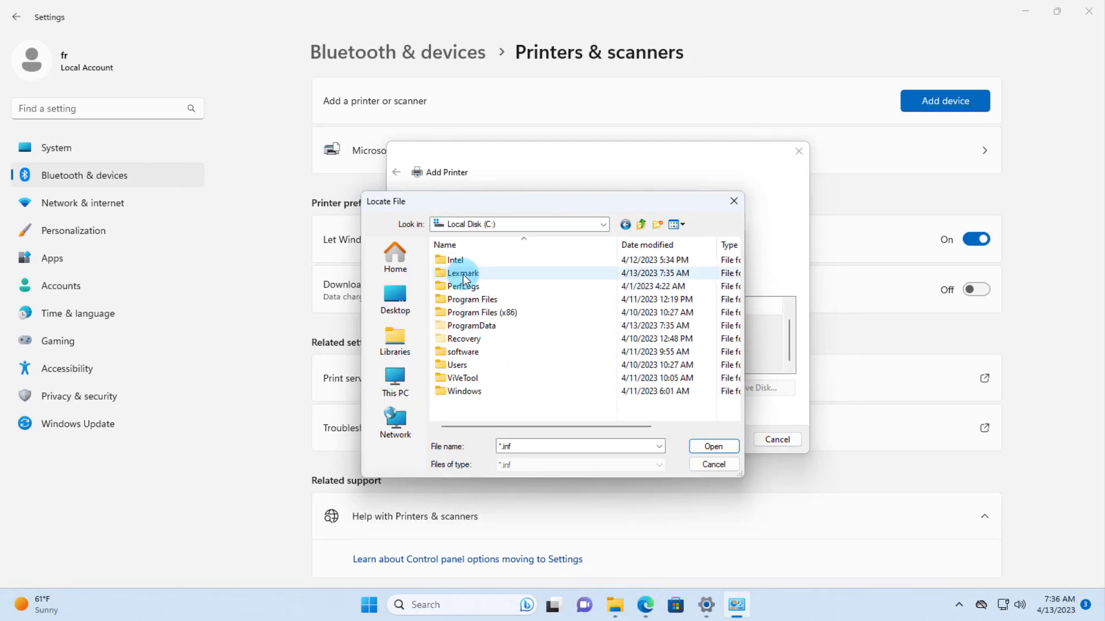
{"action": "double_click", "coordinate": [466, 274]}
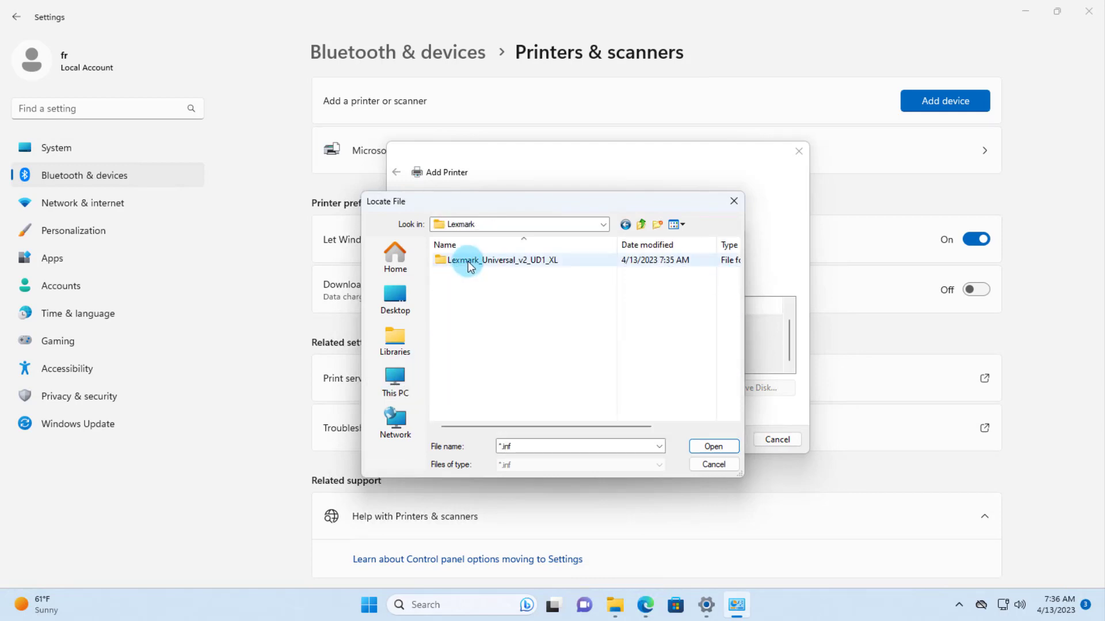
{"action": "double_click", "coordinate": [467, 262]}
Open LMUD1p40.inf from Drivers\Print\GDI and confirm it to load Lexmark Universal v2 XL
{"action": "double_click", "coordinate": [469, 262]}
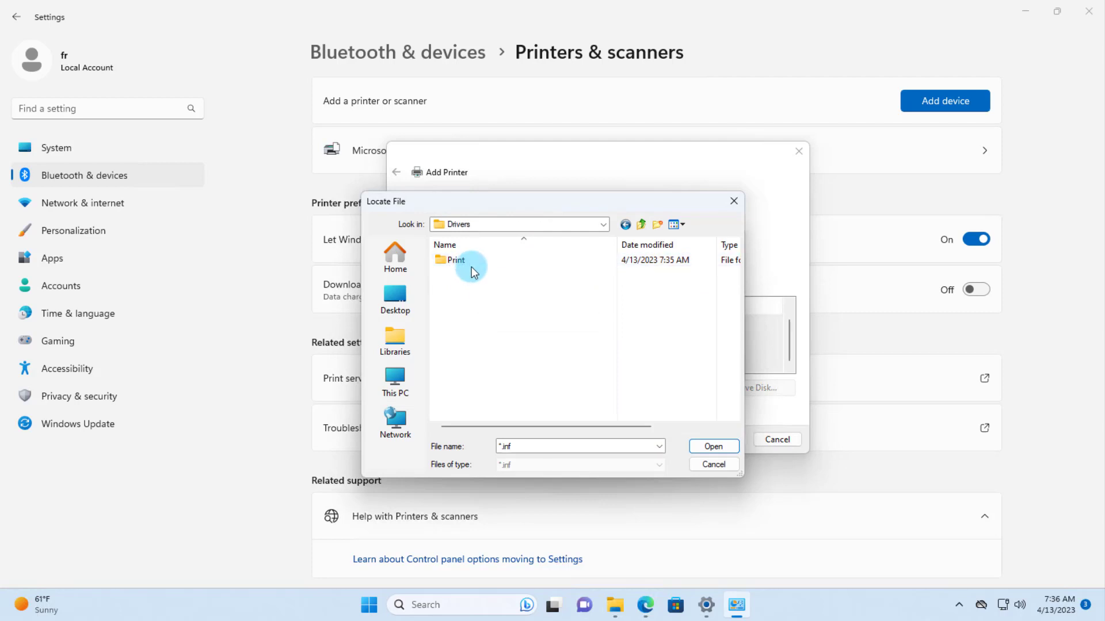
{"action": "double_click", "coordinate": [471, 262]}
{"action": "double_click", "coordinate": [472, 262]}
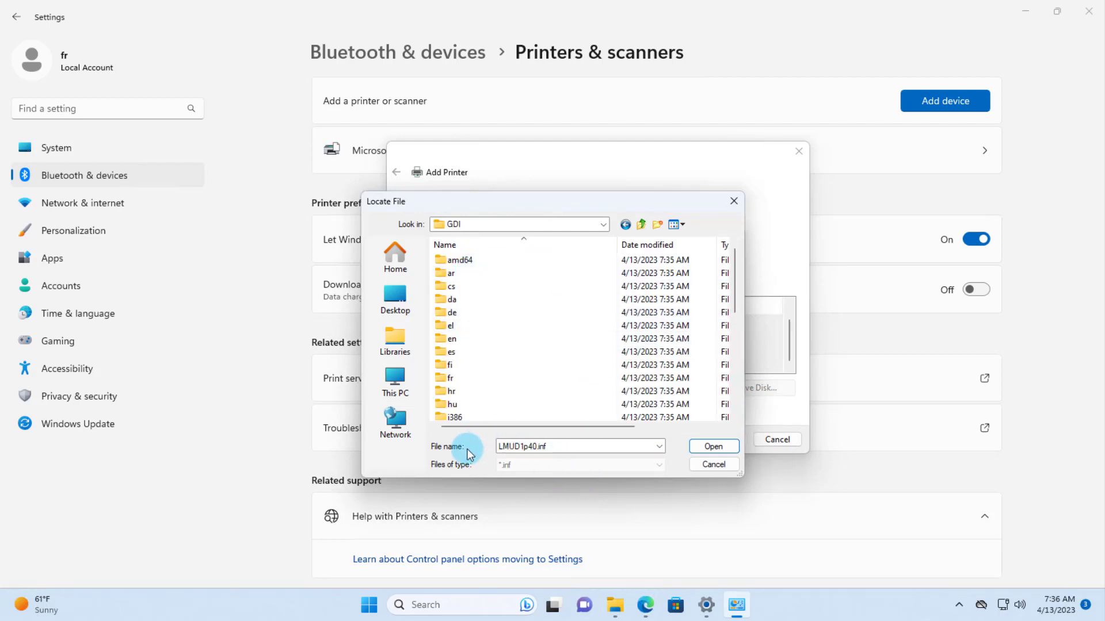
{"action": "scroll", "coordinate": [694, 374], "scroll_direction": "down", "scroll_amount": 5}
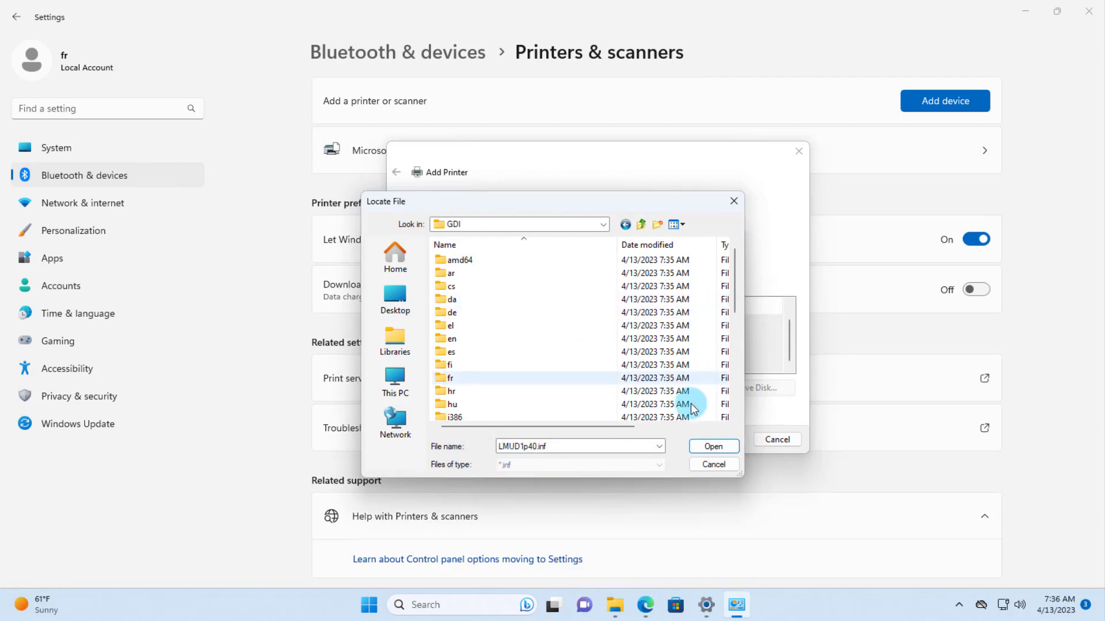
{"action": "left_click", "coordinate": [712, 447]}
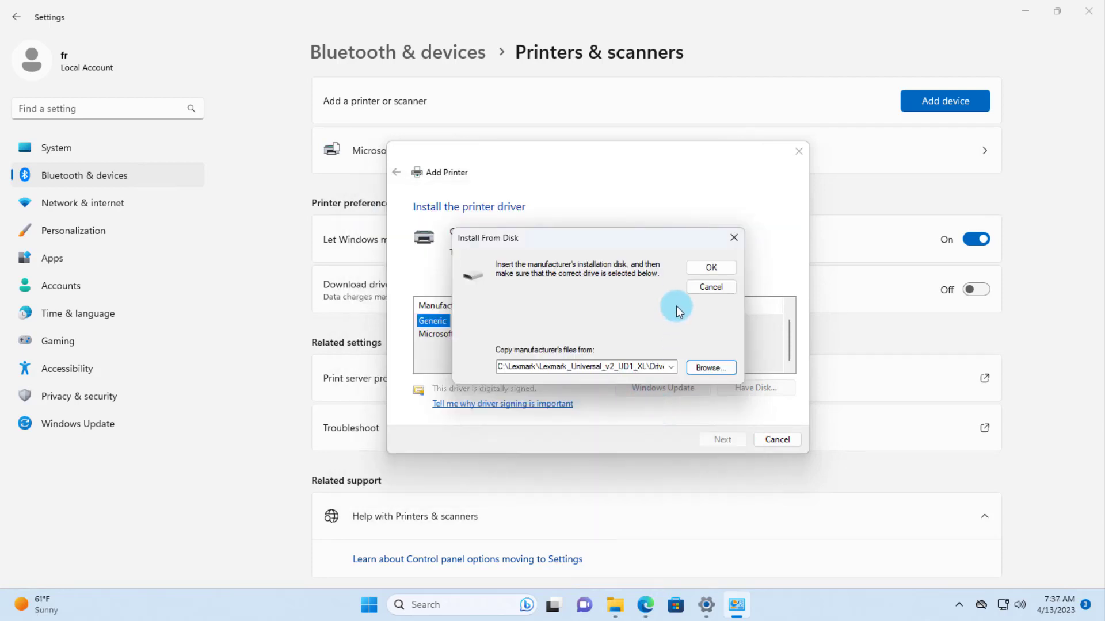
{"action": "left_click", "coordinate": [700, 268]}
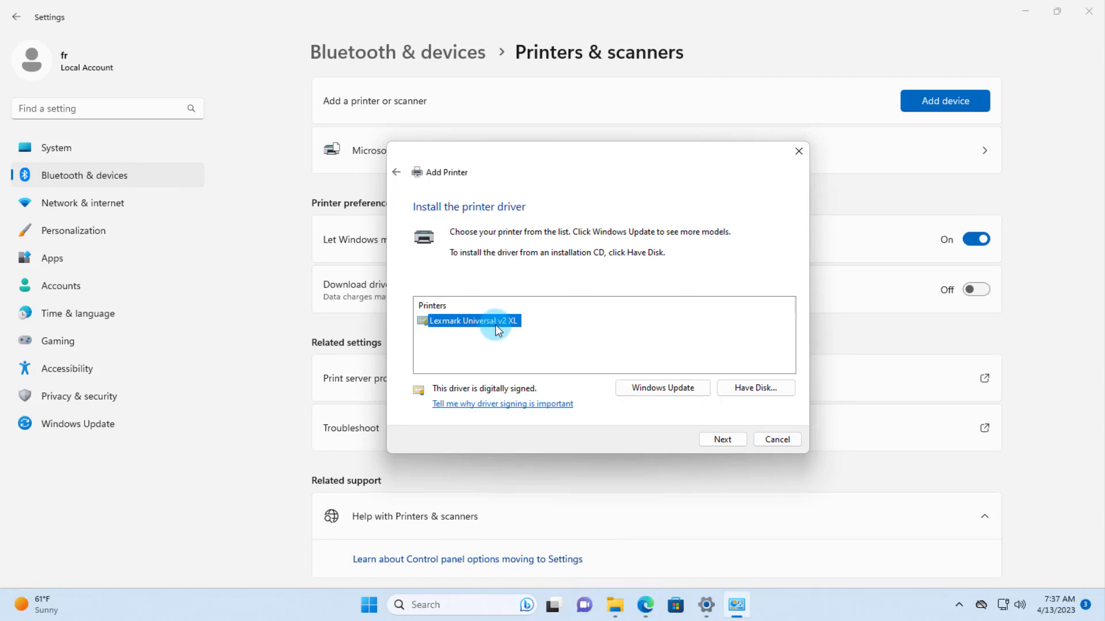
Keep the Lexmark Universal v2 XL driver and name the printer CC
{"action": "left_click", "coordinate": [722, 439]}
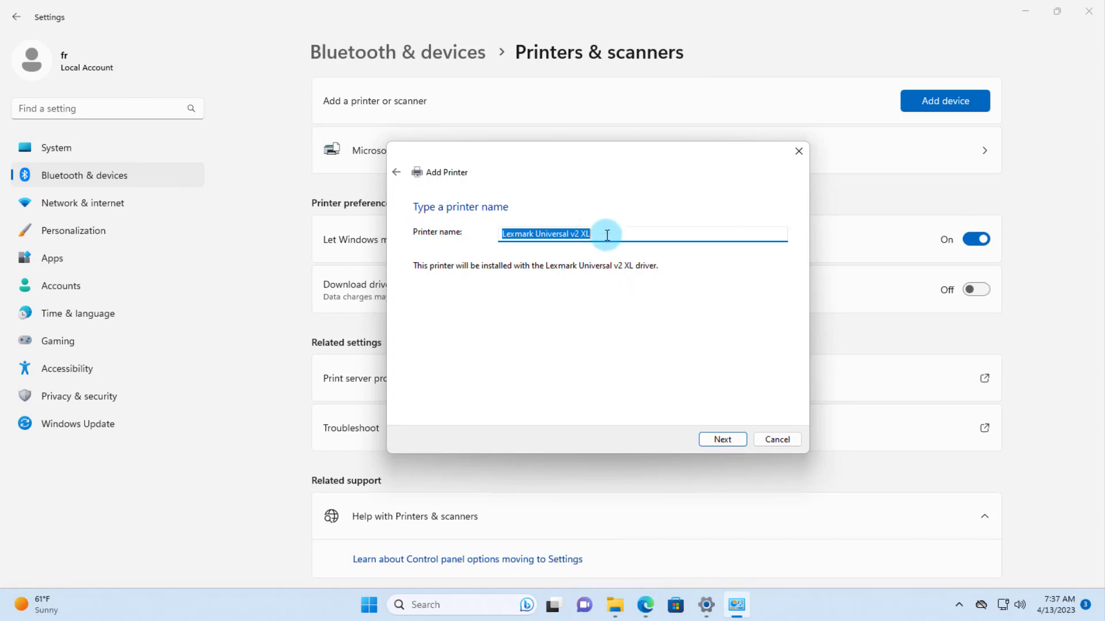
{"action": "type", "text": "cc"}
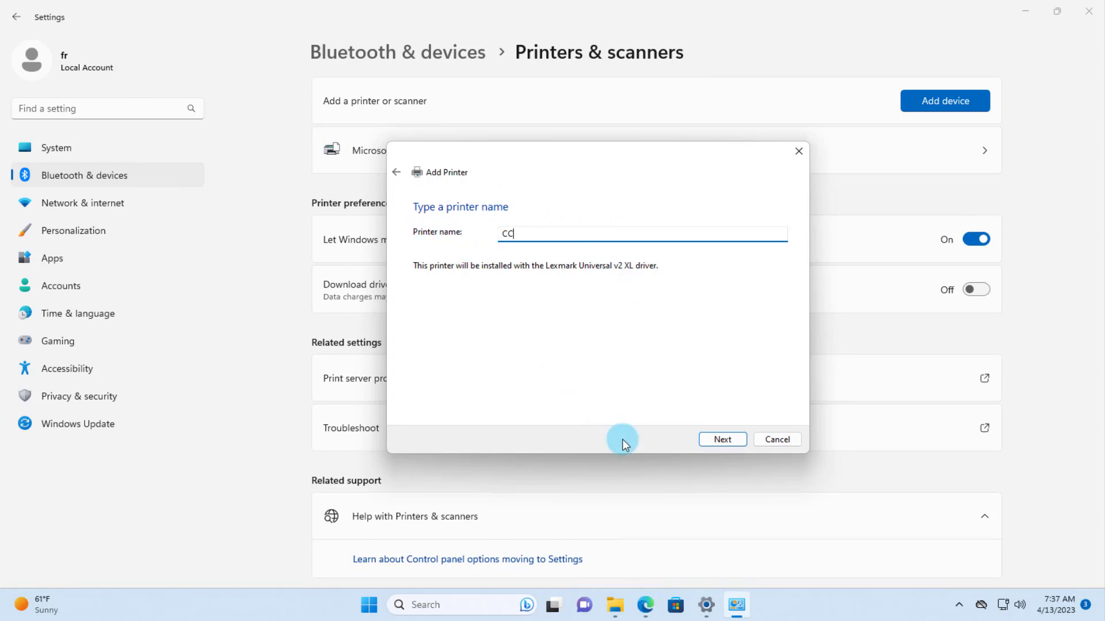
{"action": "left_click", "coordinate": [723, 440]}
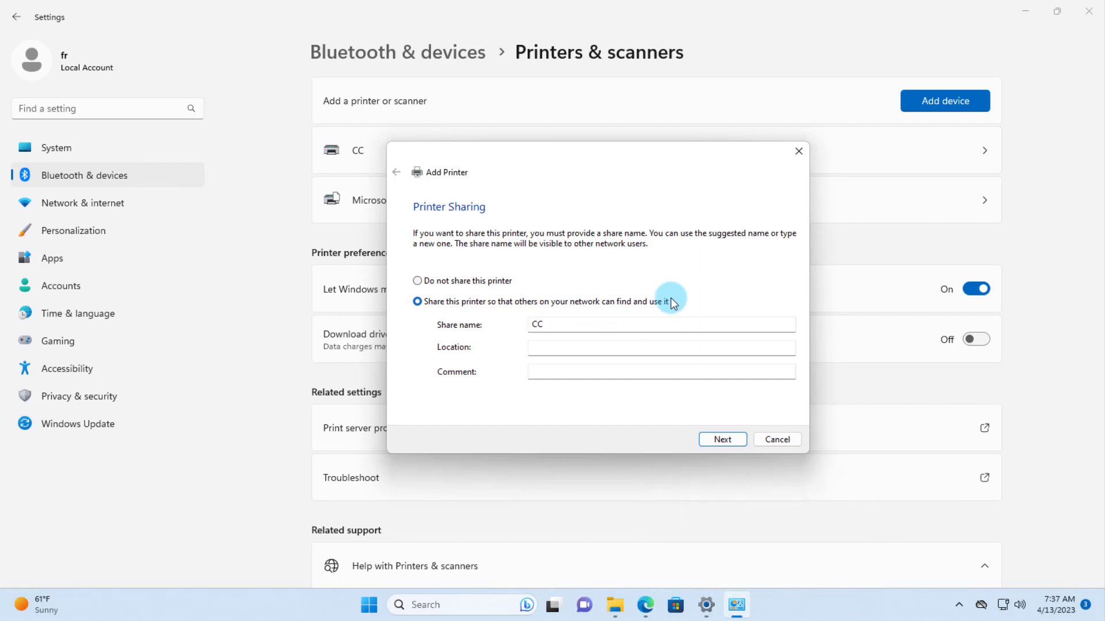
Choose Do not share this printer, print a test page, and finish the wizard
{"action": "left_click", "coordinate": [418, 282]}
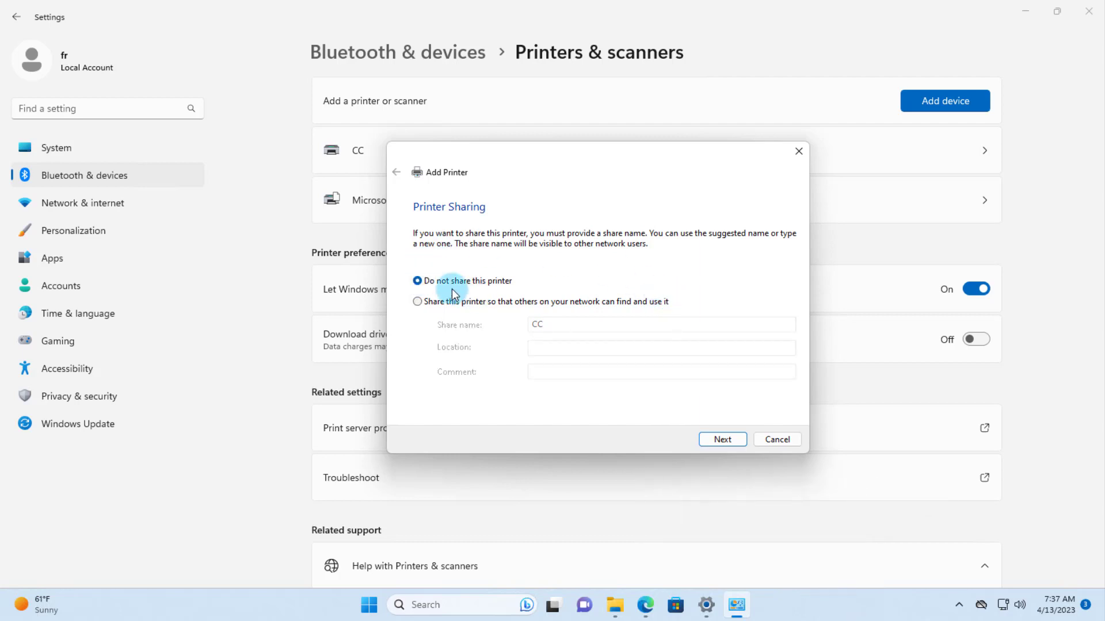
{"action": "left_click", "coordinate": [715, 439]}
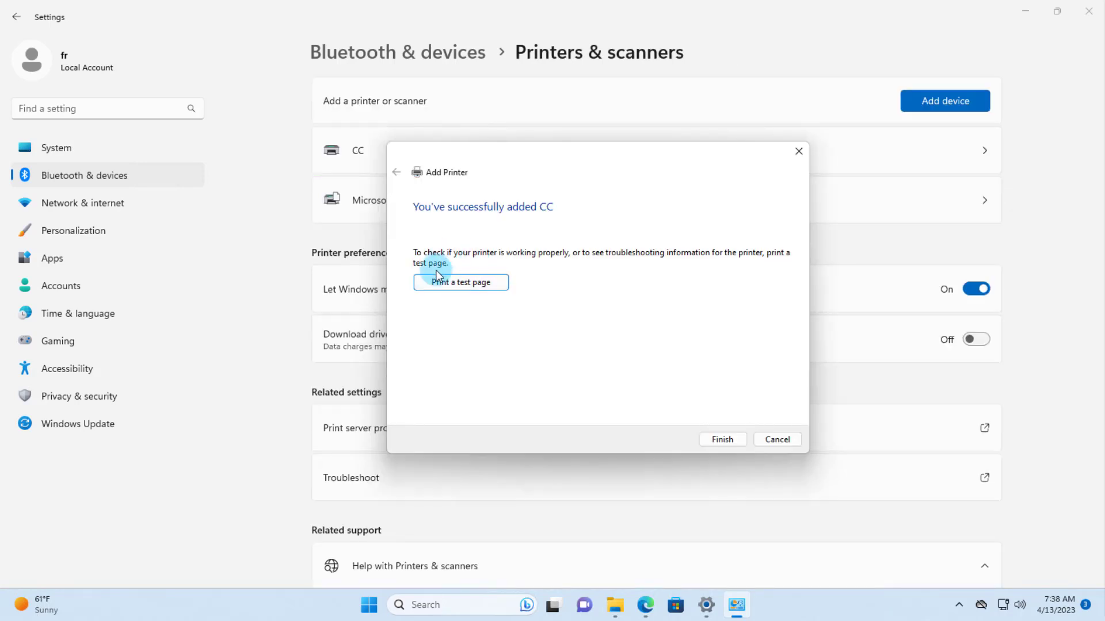
{"action": "left_click", "coordinate": [468, 283]}
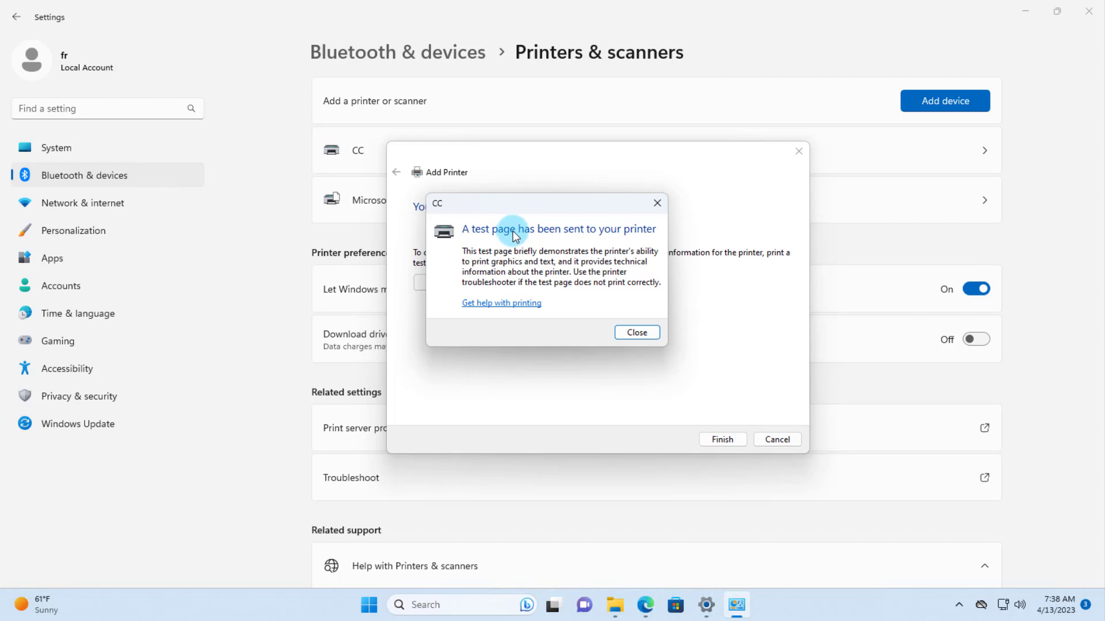
{"action": "left_click", "coordinate": [637, 333]}
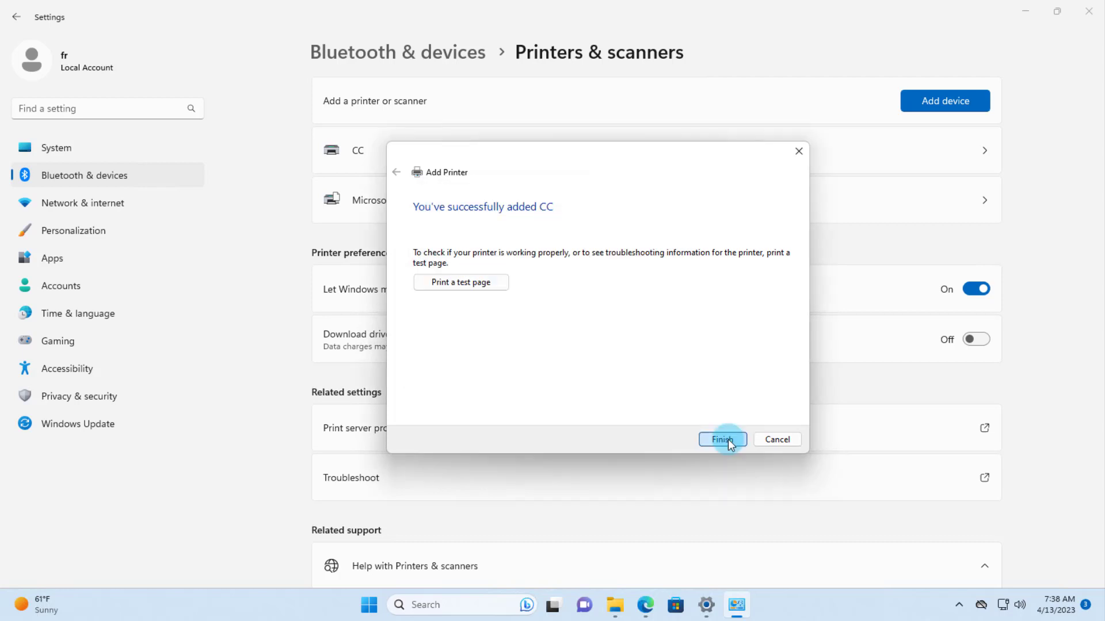
{"action": "left_click", "coordinate": [723, 440]}
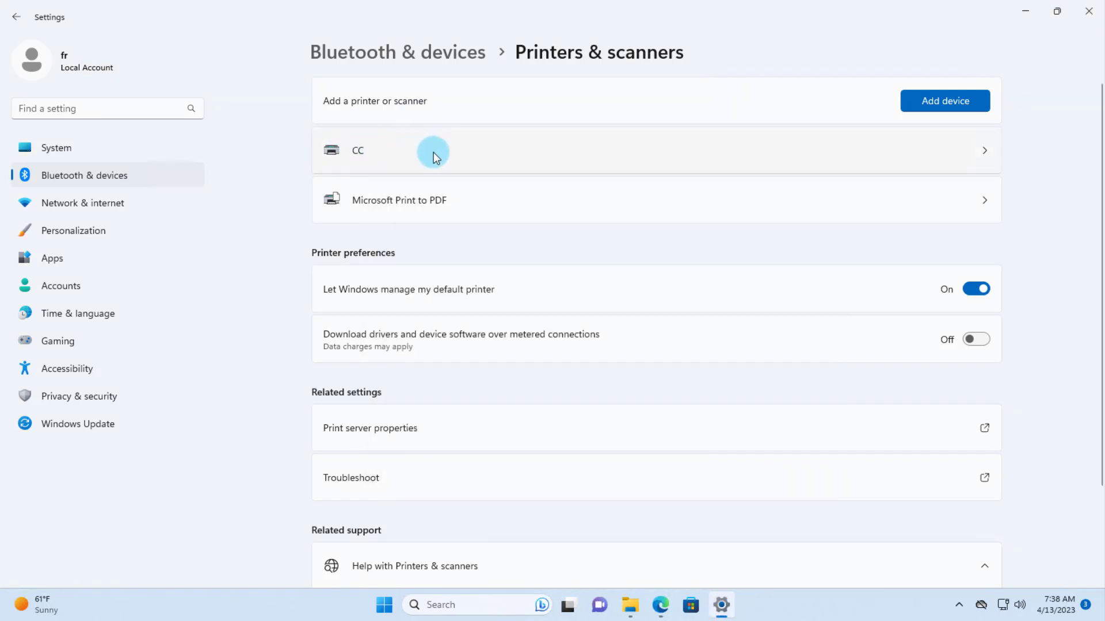
Open the CC printer's properties and review its Sharing, Ports and Advanced tabs
{"action": "left_click", "coordinate": [434, 155]}
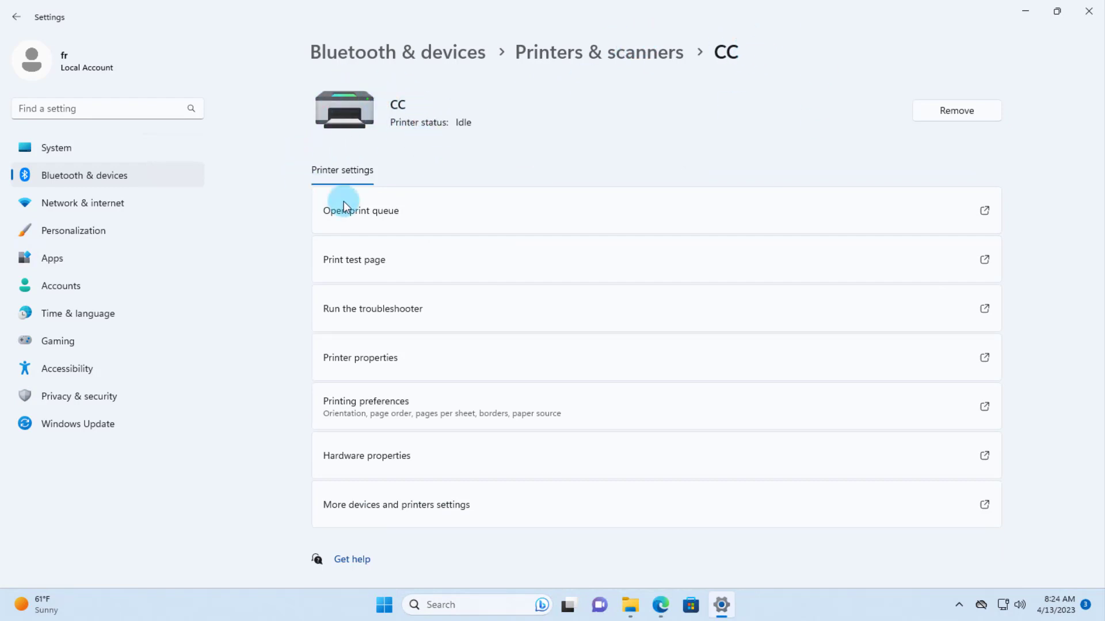
{"action": "left_click", "coordinate": [375, 358]}
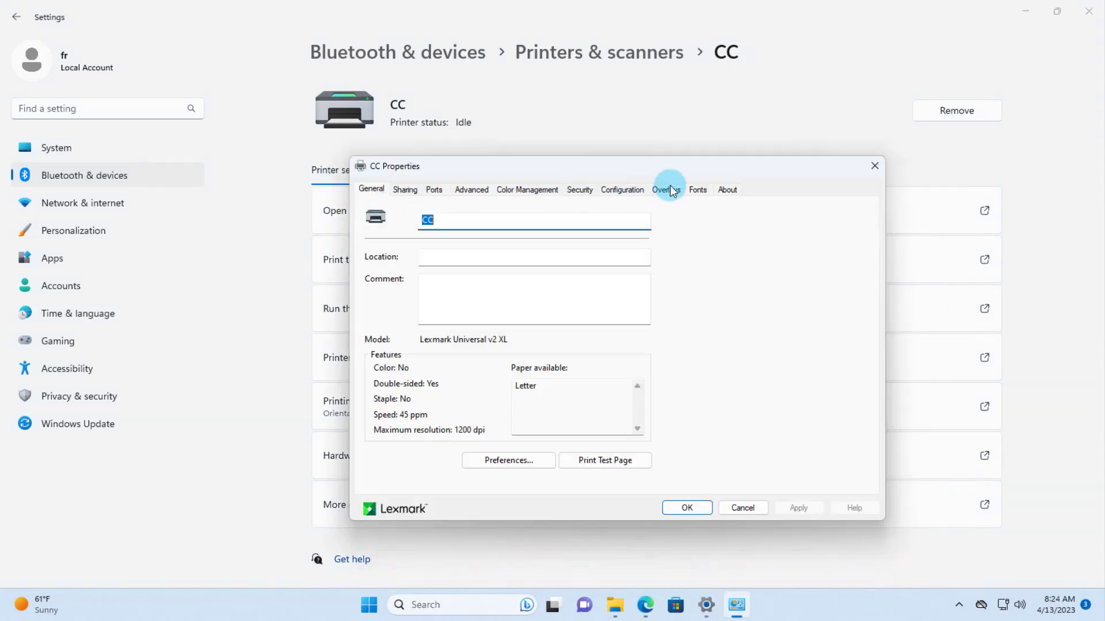
{"action": "left_click", "coordinate": [406, 192]}
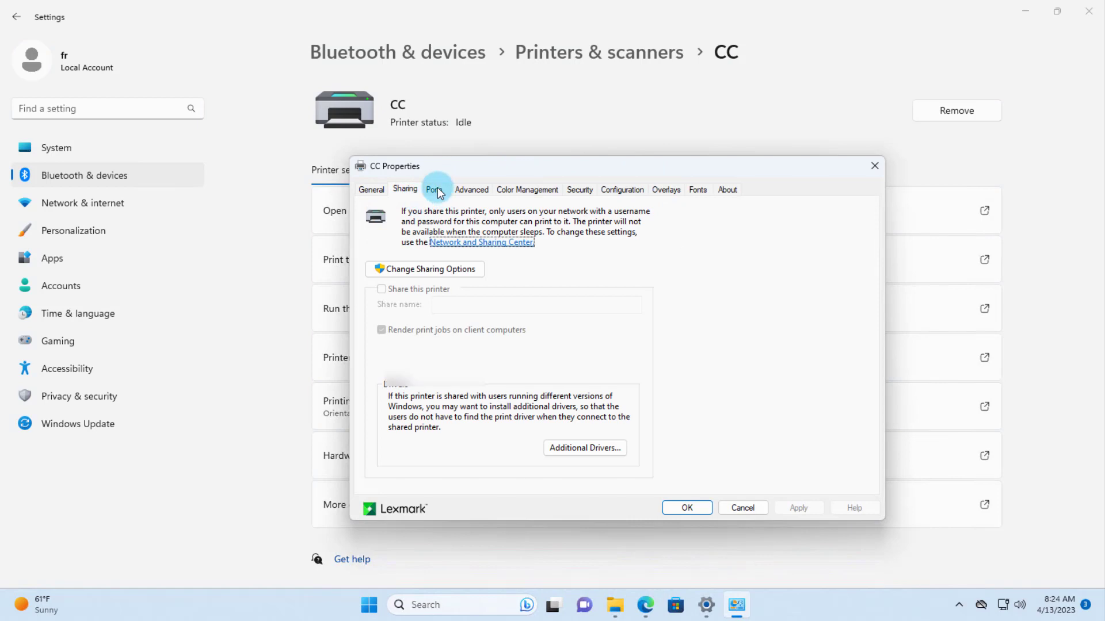
{"action": "left_click", "coordinate": [434, 192]}
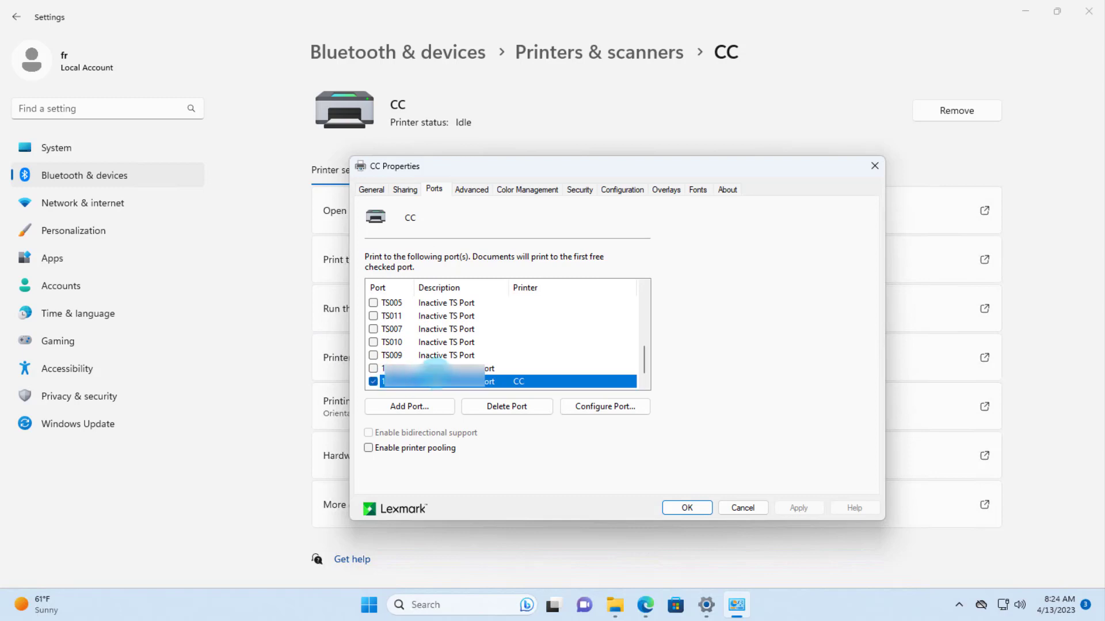
{"action": "left_click", "coordinate": [471, 190]}
Check the Color Management, Security and Configuration tabs, then close Settings to the desktop
{"action": "left_click", "coordinate": [518, 188]}
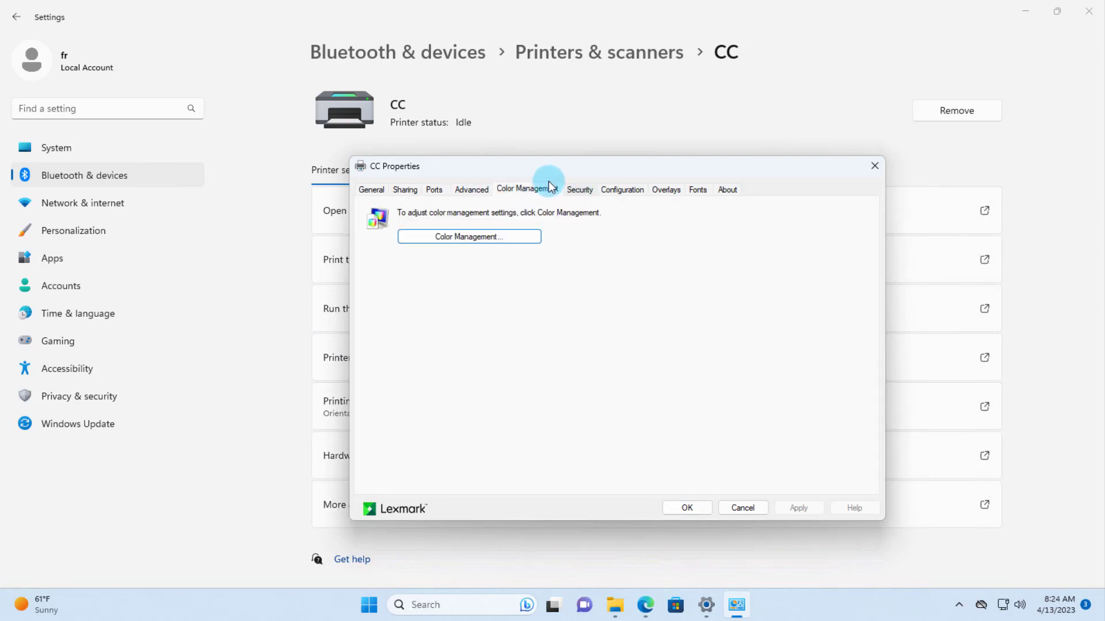
{"action": "left_click", "coordinate": [579, 191]}
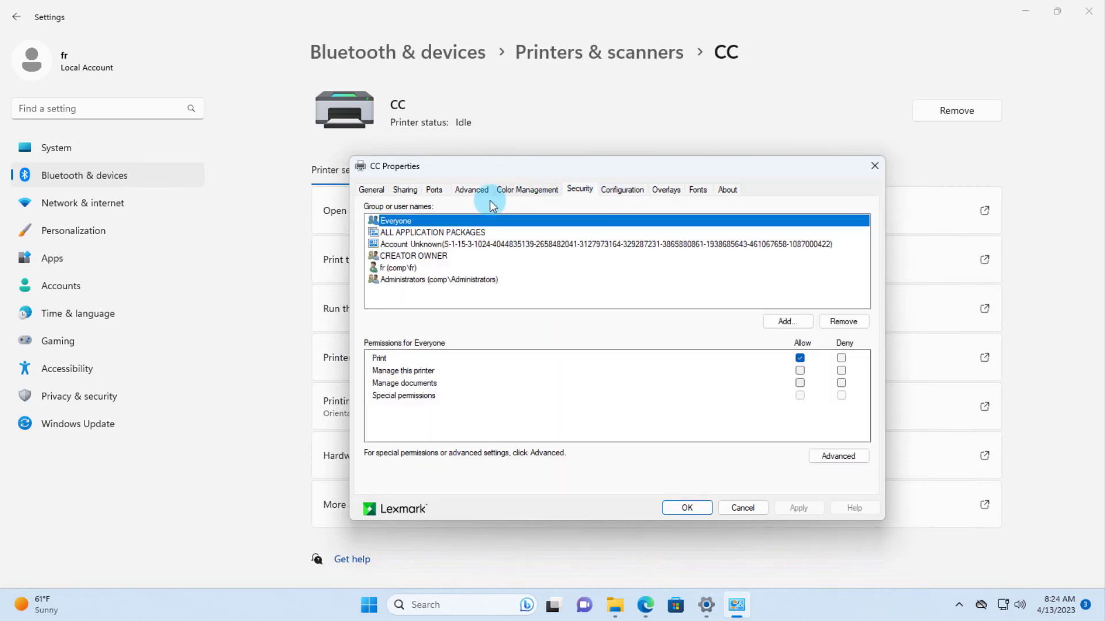
{"action": "left_click", "coordinate": [623, 191]}
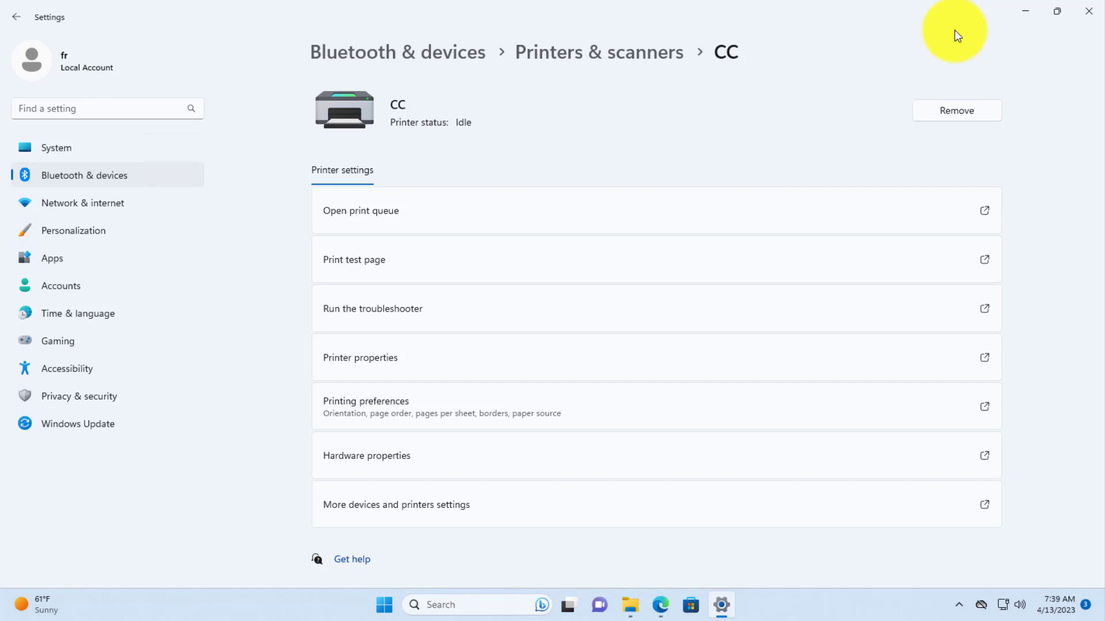
{"action": "left_click", "coordinate": [1084, 11]}
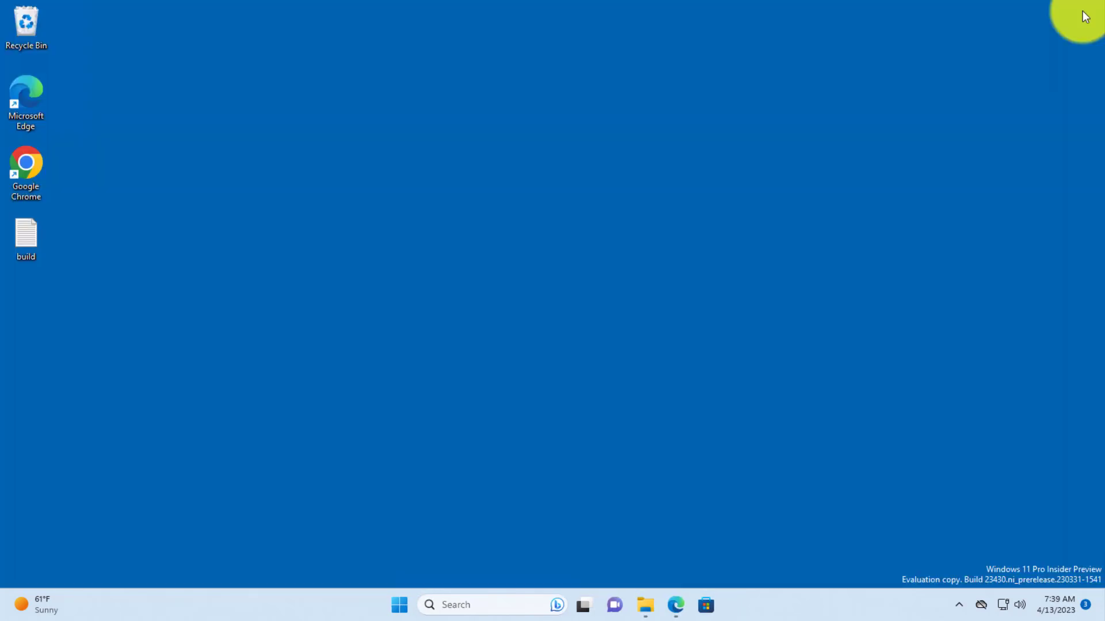